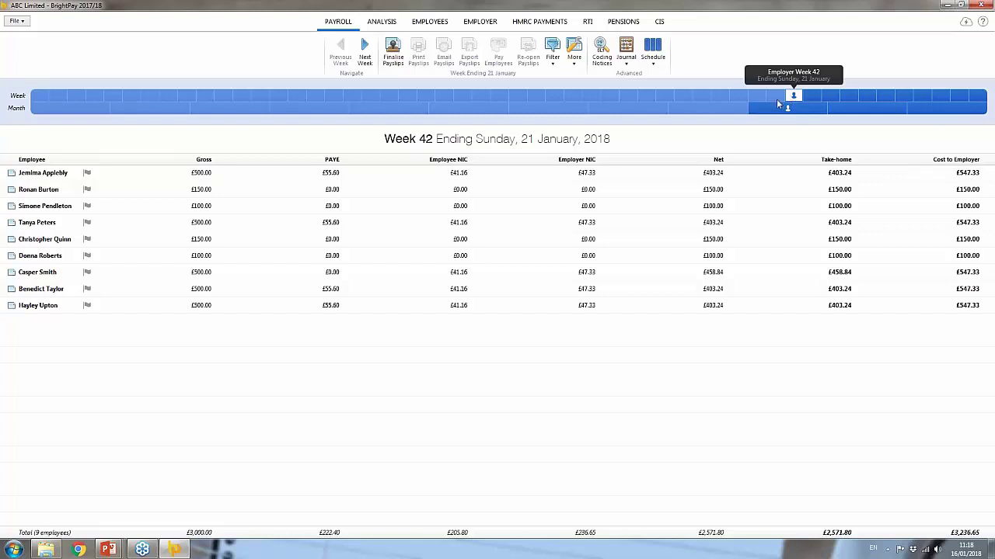
- From the first employee's payslip, open the duties start date setup and save that the first staff member started on or after 1 October 2017
double_click(295, 175)
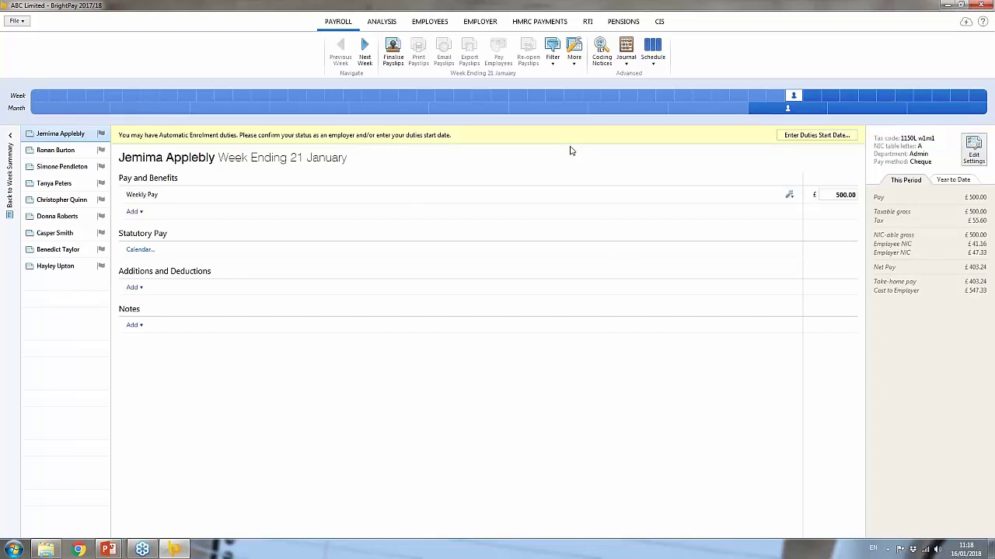
click(808, 139)
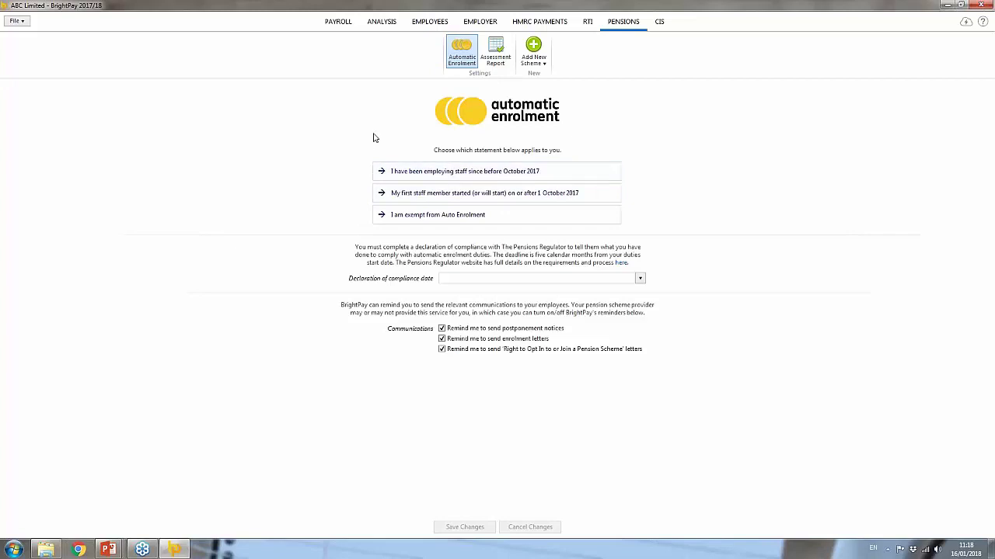
click(464, 172)
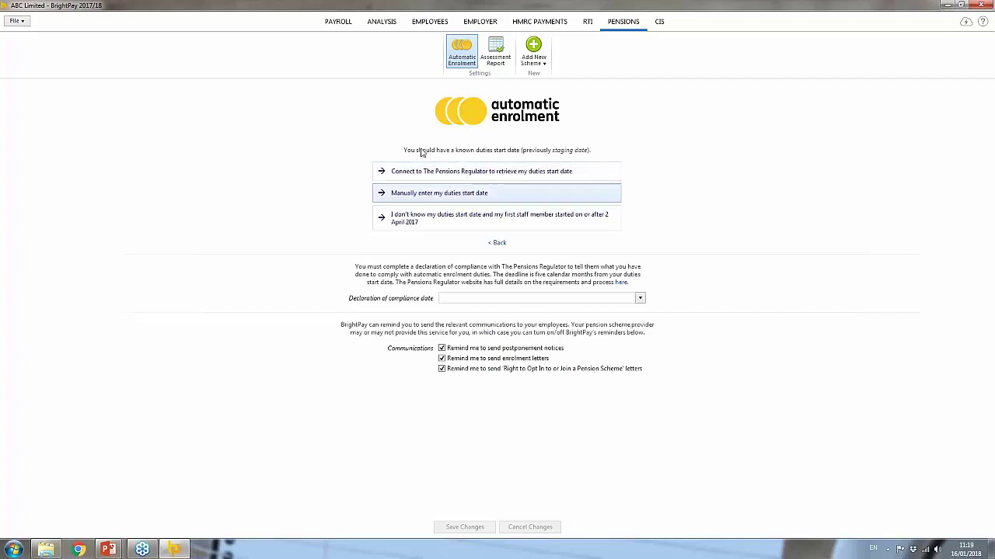
click(497, 243)
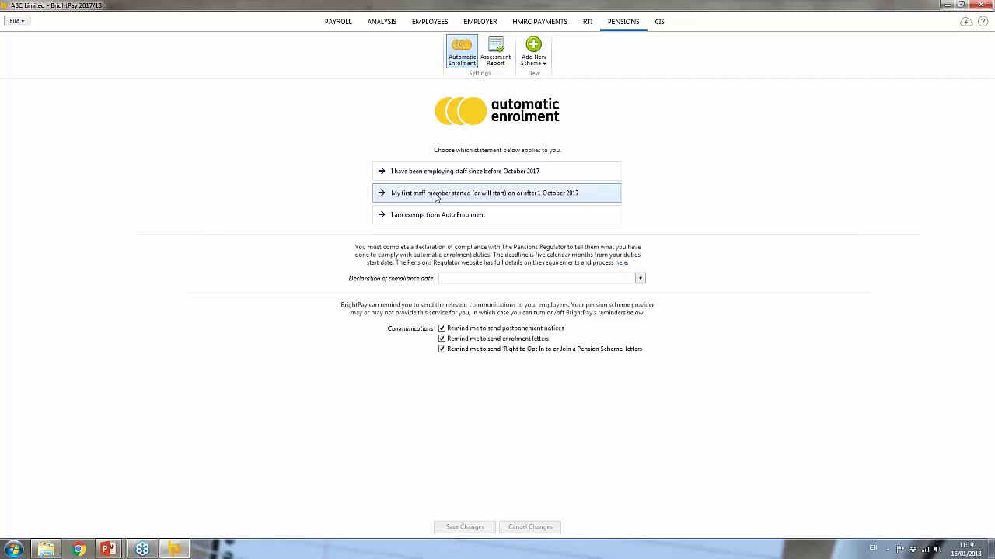
click(427, 200)
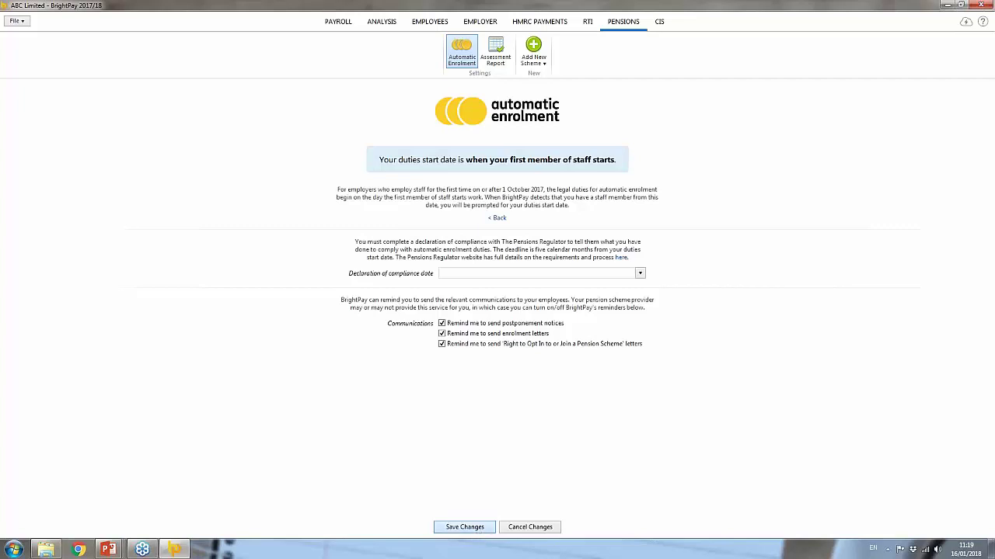
click(474, 528)
- Set the date the first member of staff started work to 15 January 2018 and save the automatic enrolment settings
click(535, 201)
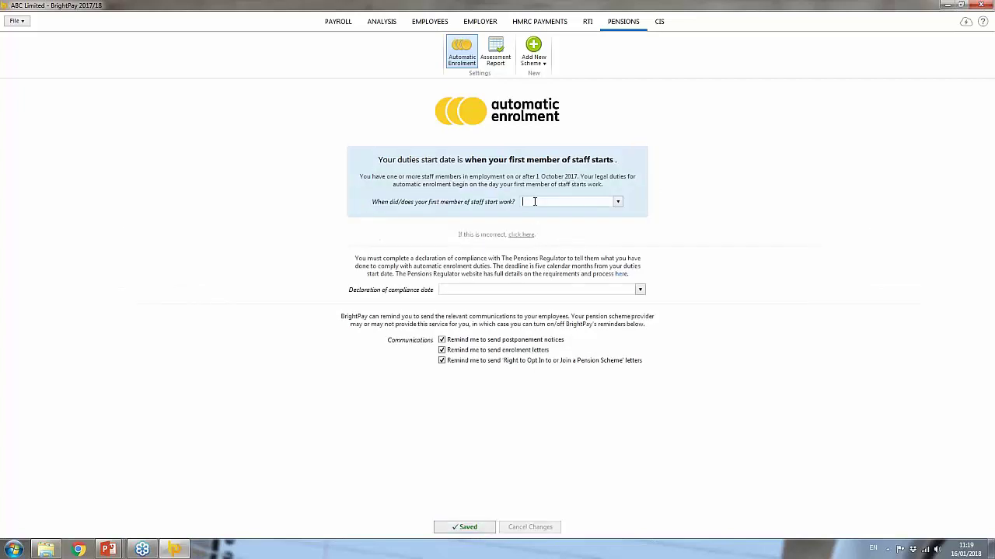
text(15 01 2018)
click(566, 442)
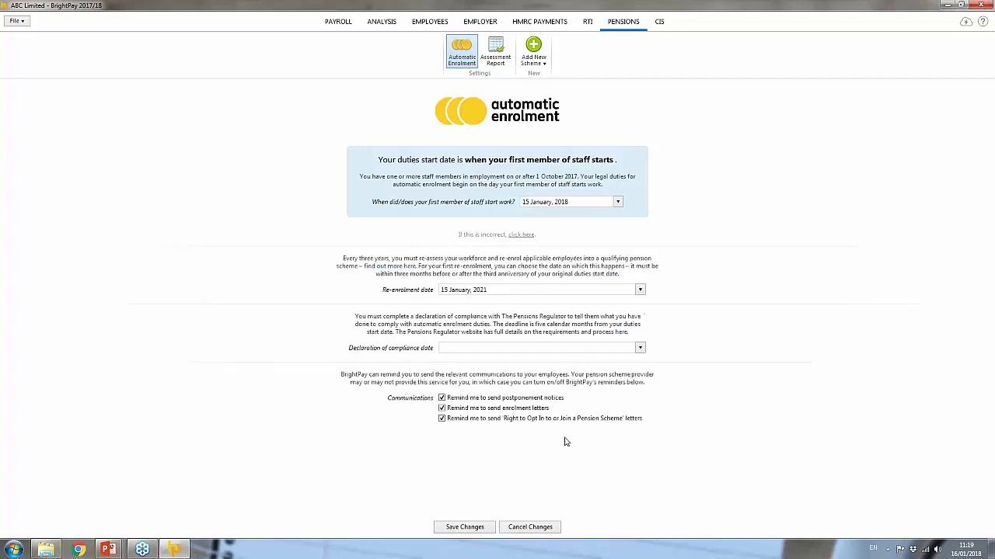
click(464, 527)
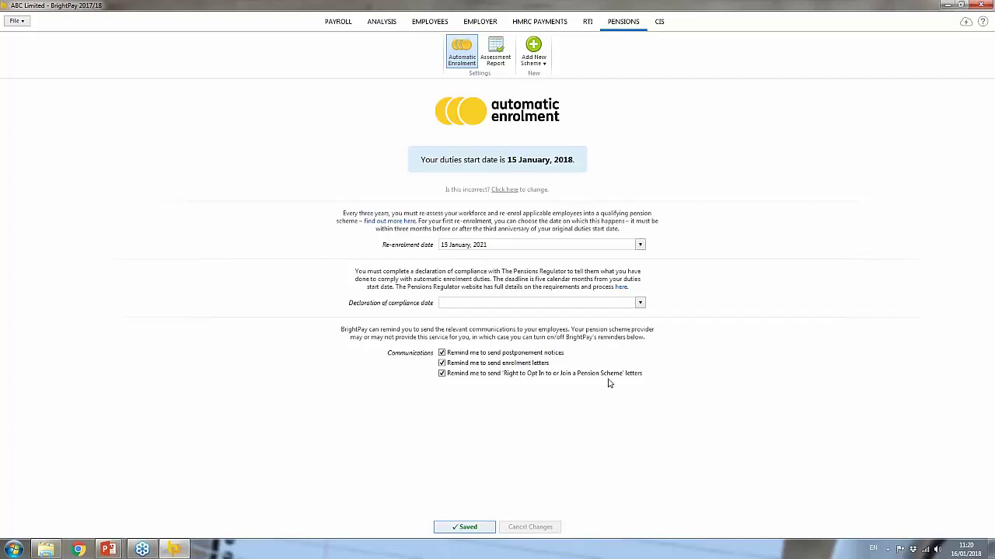
- Add a new NEST pension scheme and enter its employer reference in the registration details
click(533, 59)
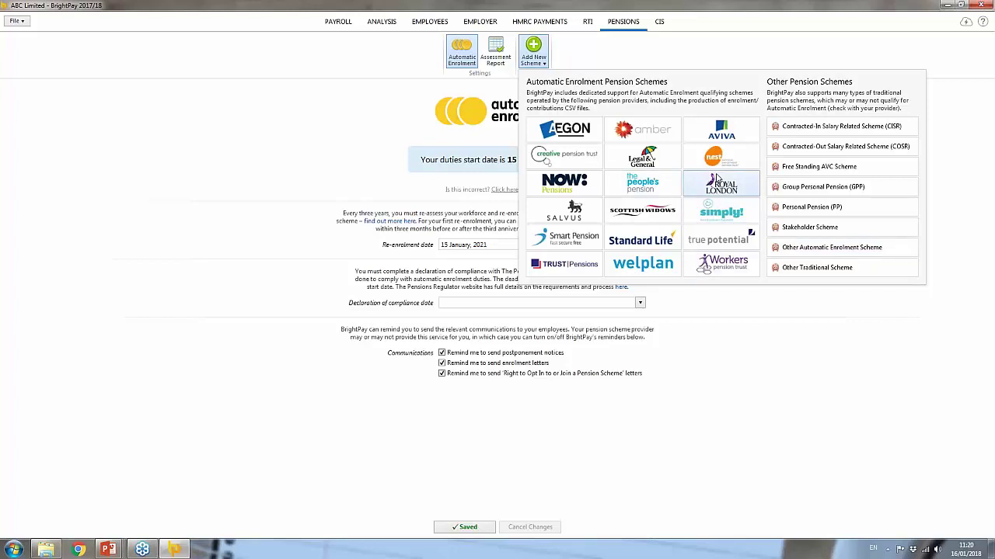
click(715, 160)
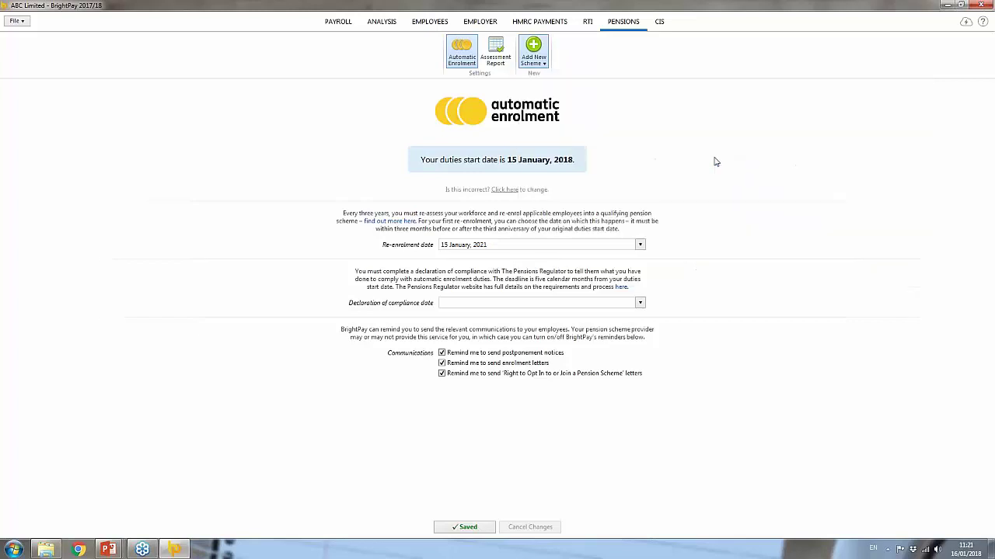
click(467, 194)
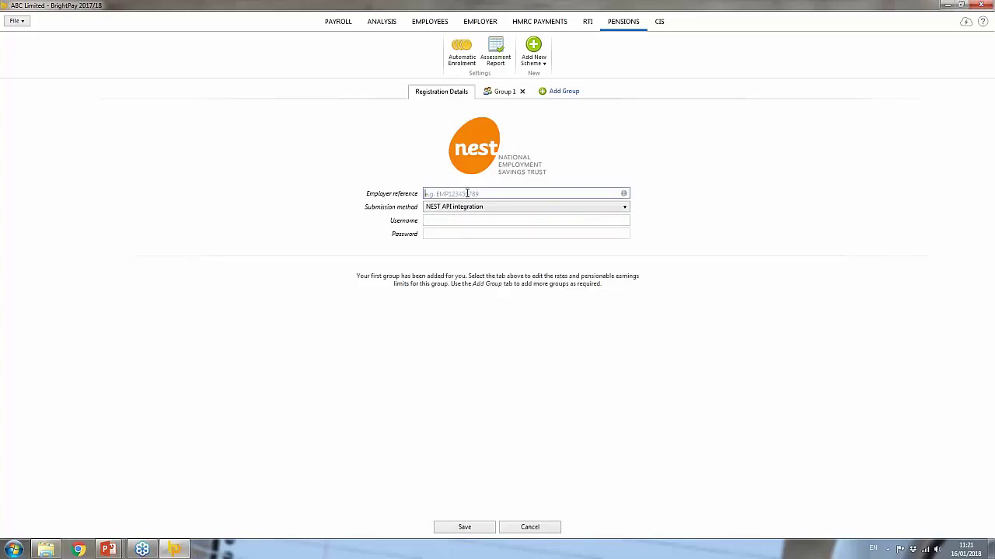
text(EMP)
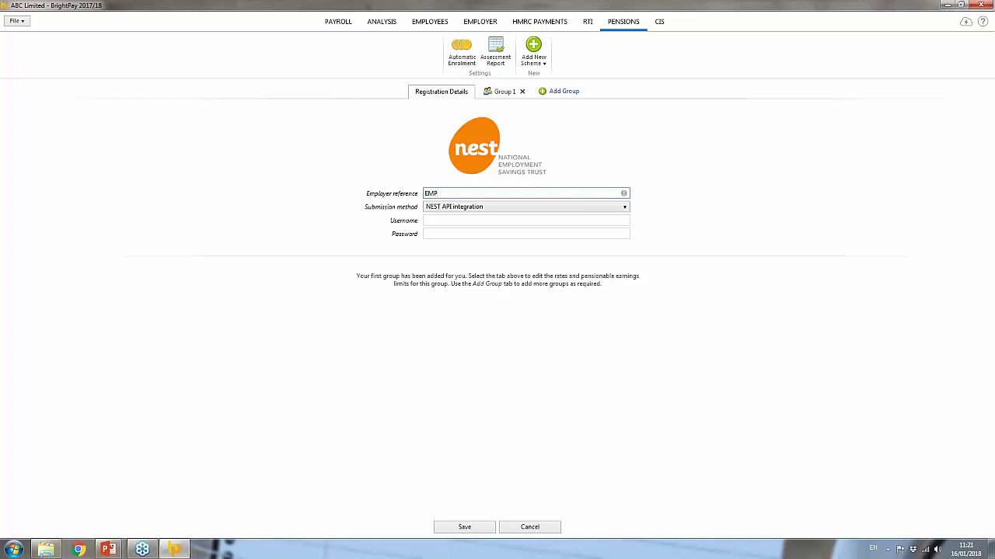
text(123456789)
click(486, 360)
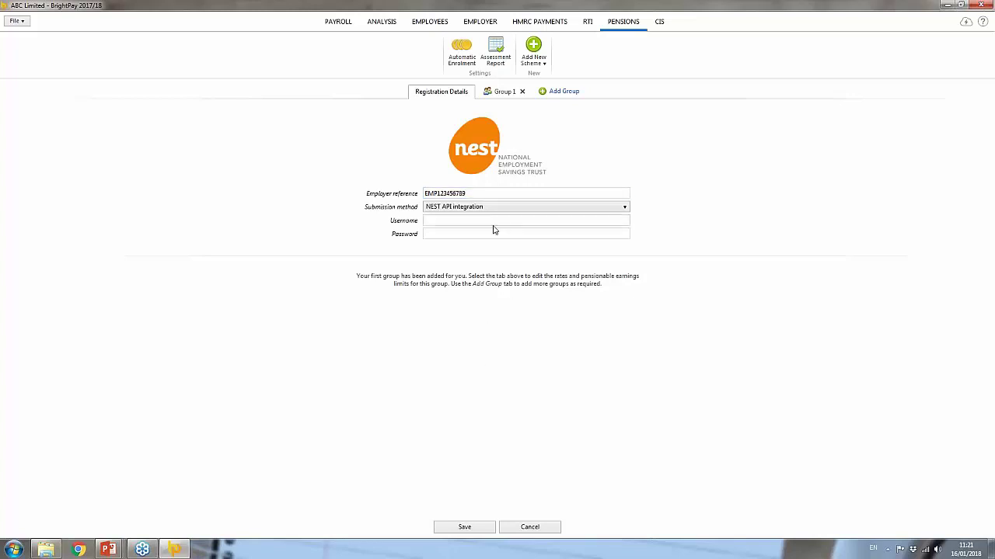
- Name the scheme's first group "weekly" and select phased minimum contribution rates (%) as its contribution type
click(504, 93)
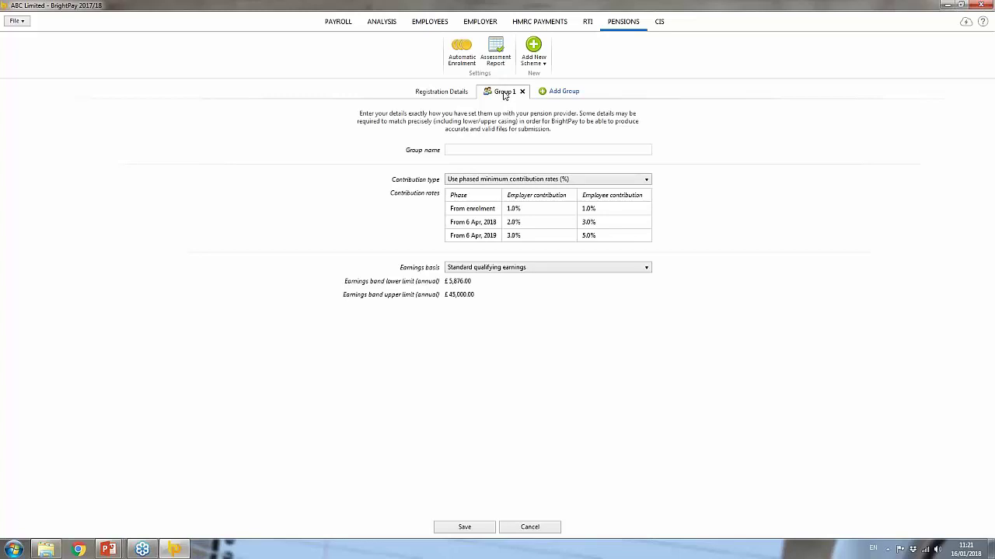
click(450, 150)
text(weekly)
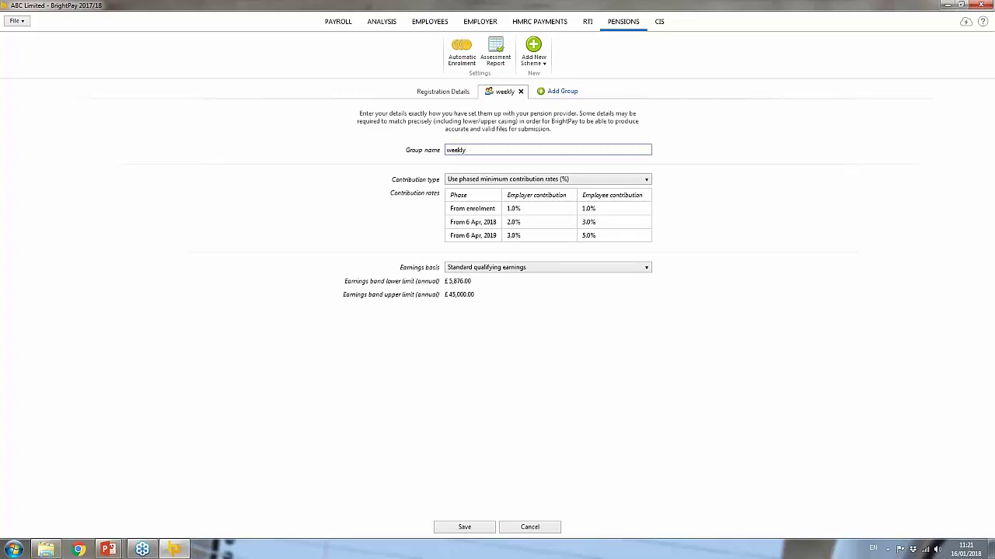
click(717, 258)
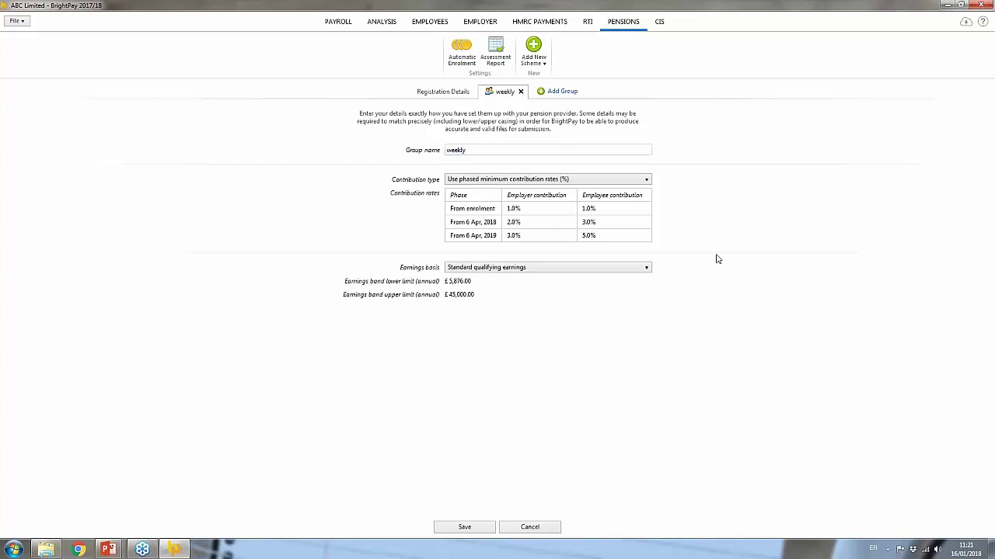
click(631, 180)
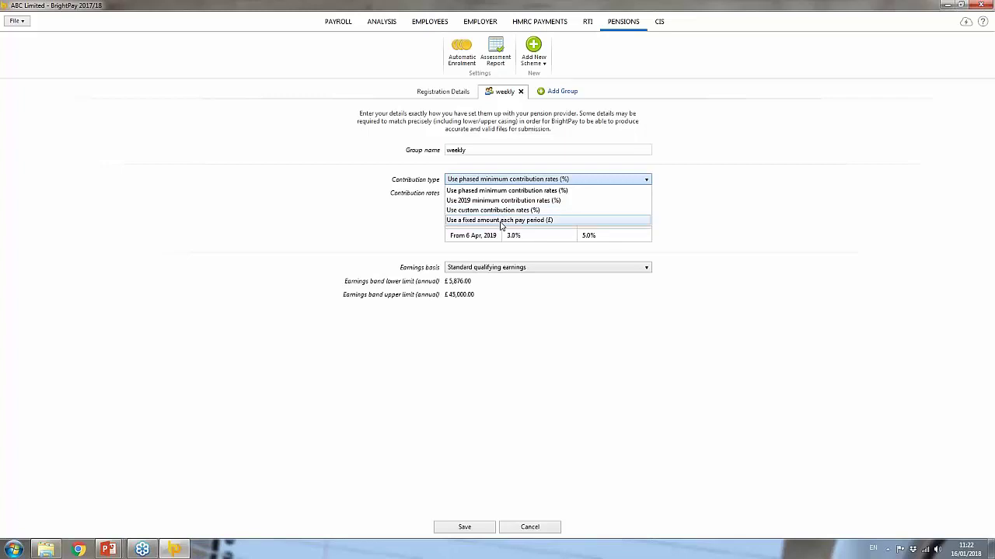
click(505, 191)
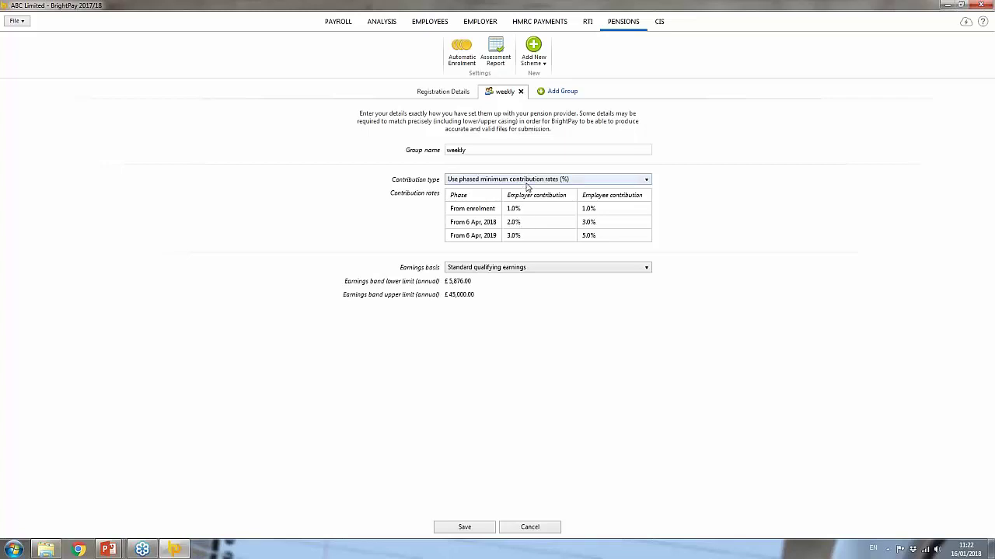
- Try custom qualifying earnings with the limits removed for the weekly group, and switch the earnings basis back to standard qualifying earnings
click(531, 273)
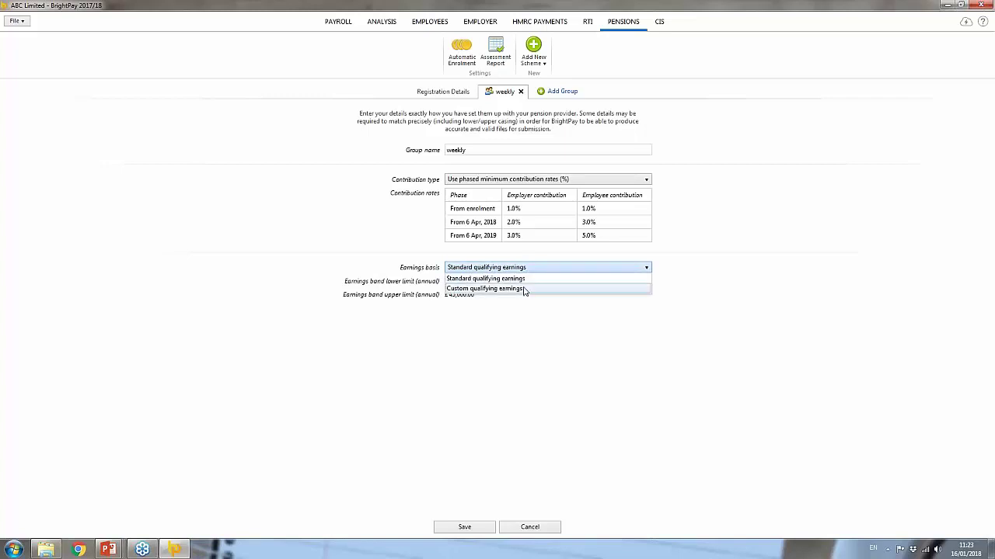
click(525, 289)
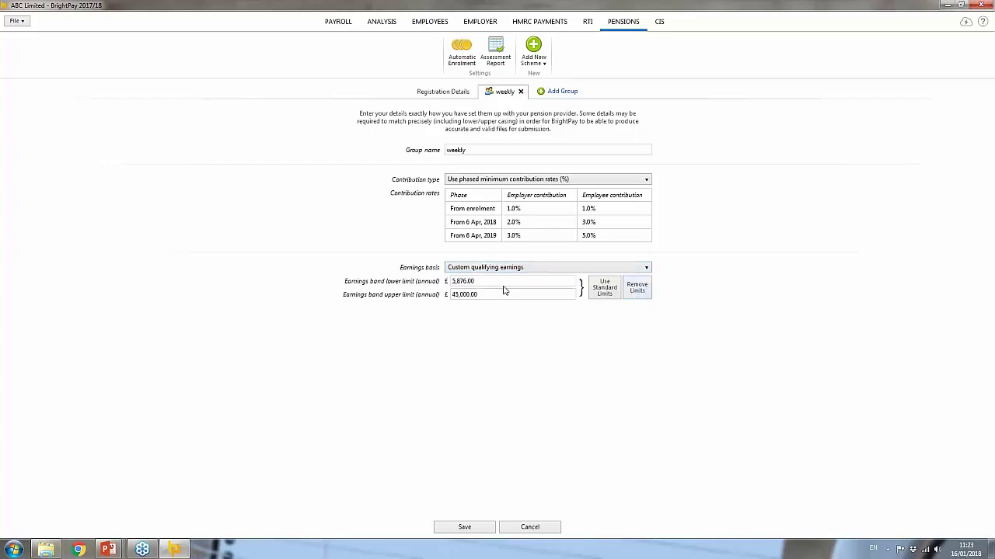
click(634, 289)
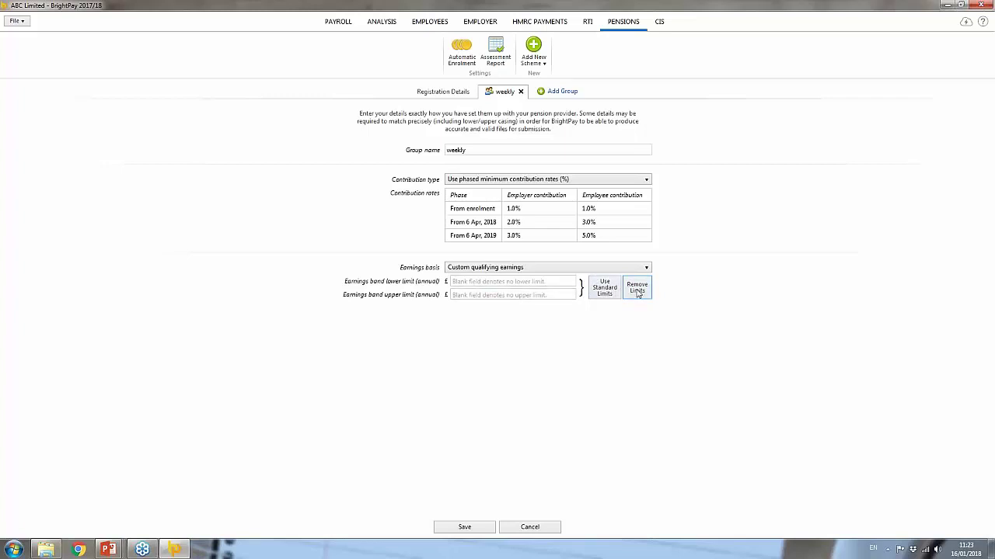
click(581, 268)
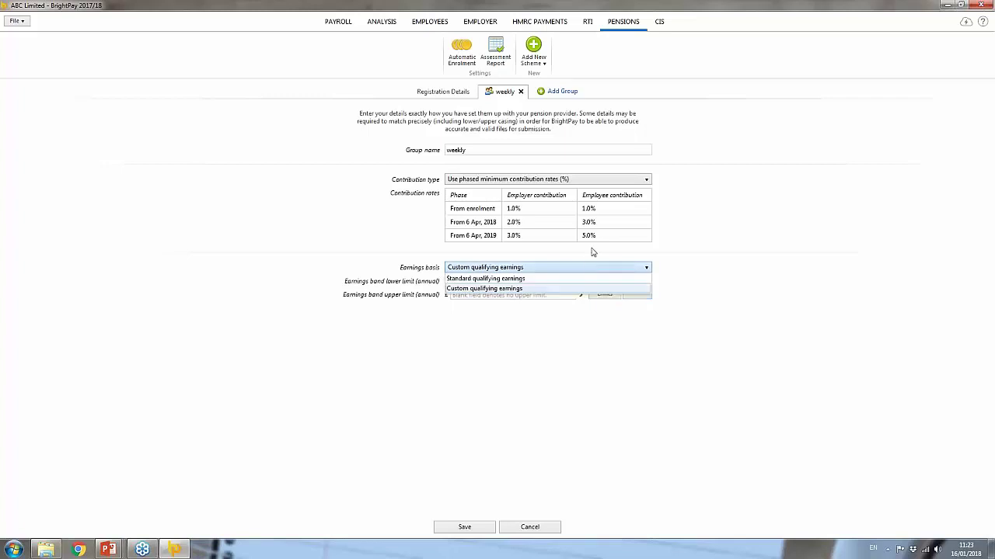
click(513, 279)
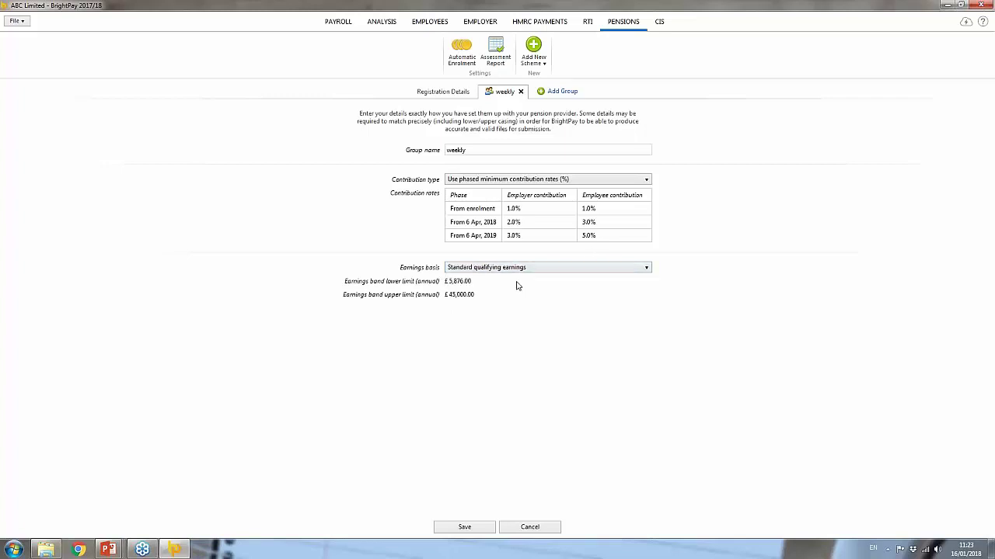
- Add a second group named "monthly" to the NEST scheme and save the scheme
click(561, 92)
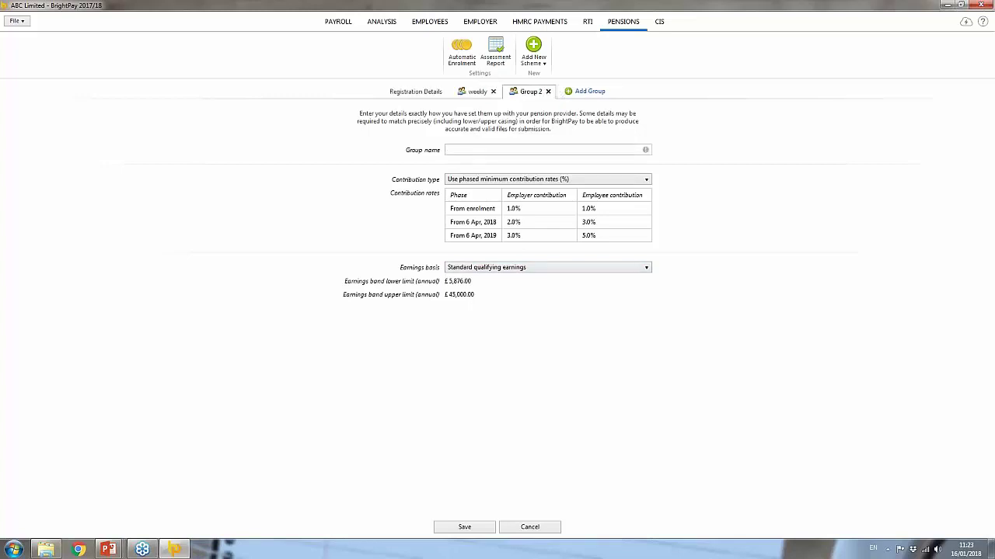
text(monthly)
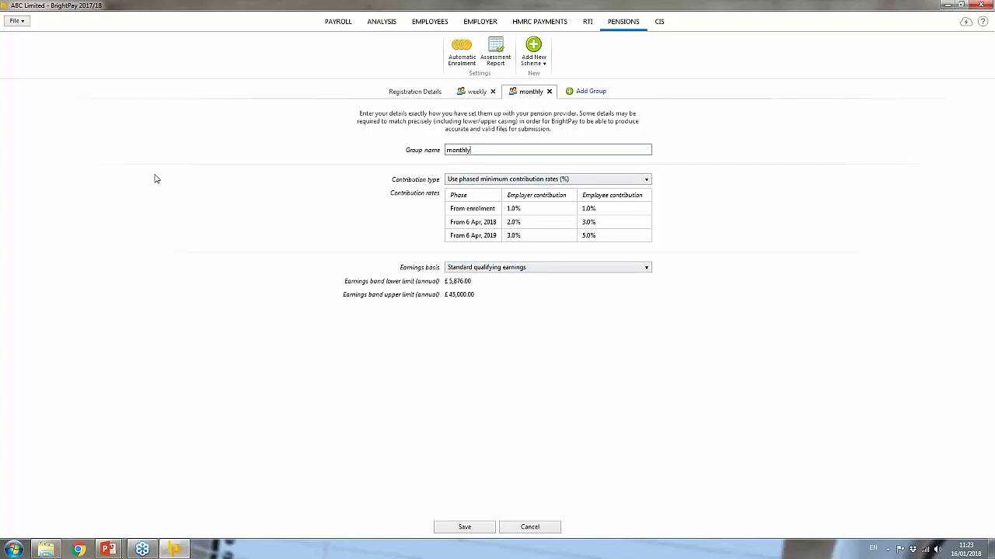
click(475, 530)
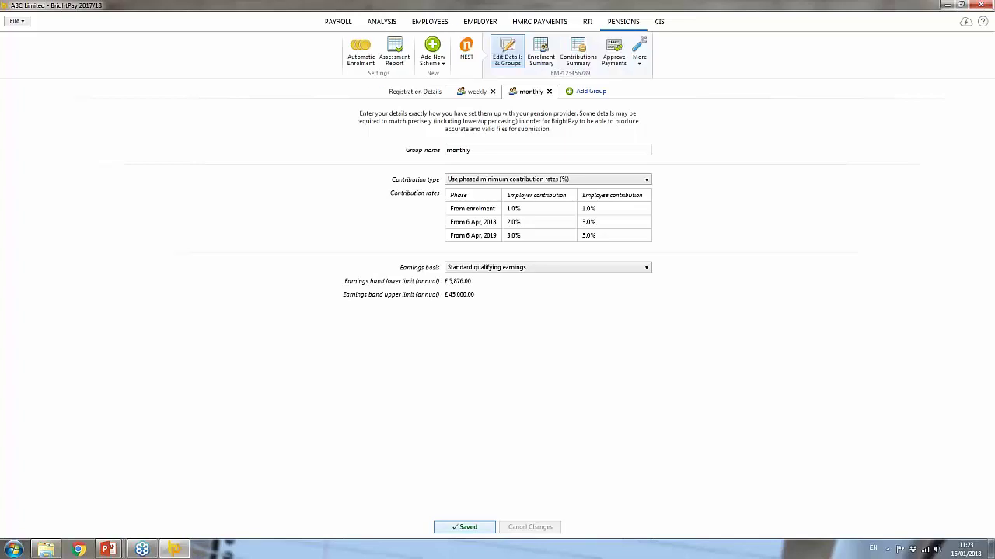
- Start enrolling the first employee from the payroll, choosing the NEST weekly group and relief at source as tax relief
click(335, 25)
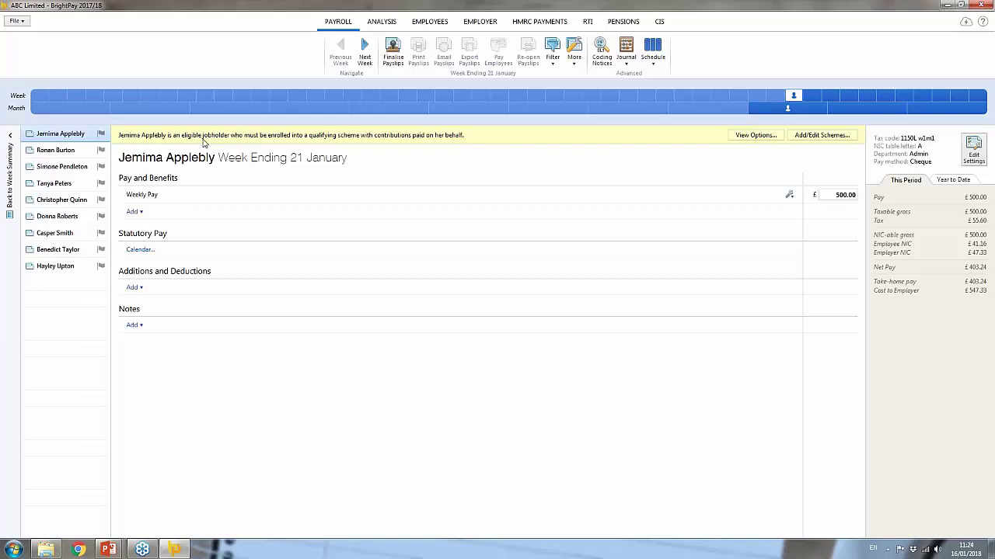
click(754, 136)
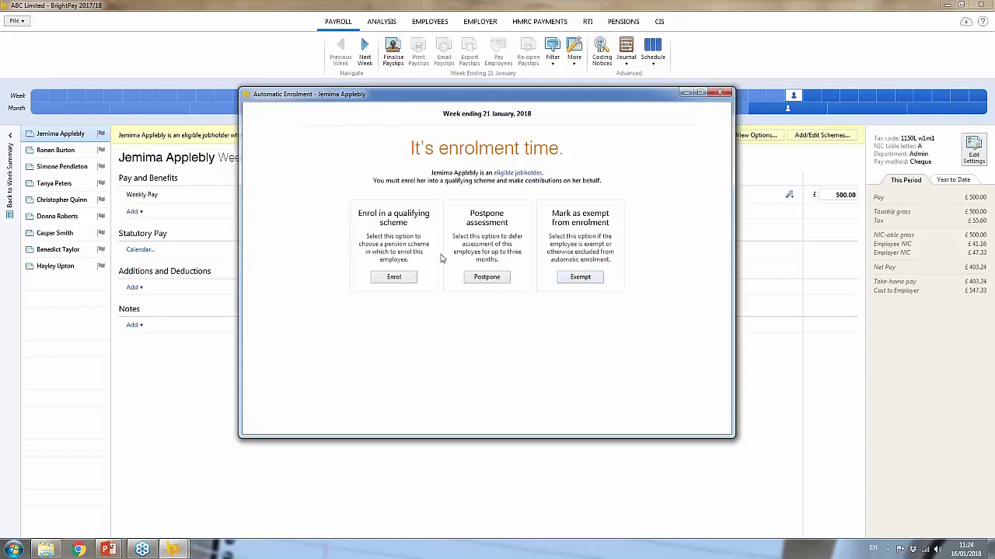
click(394, 278)
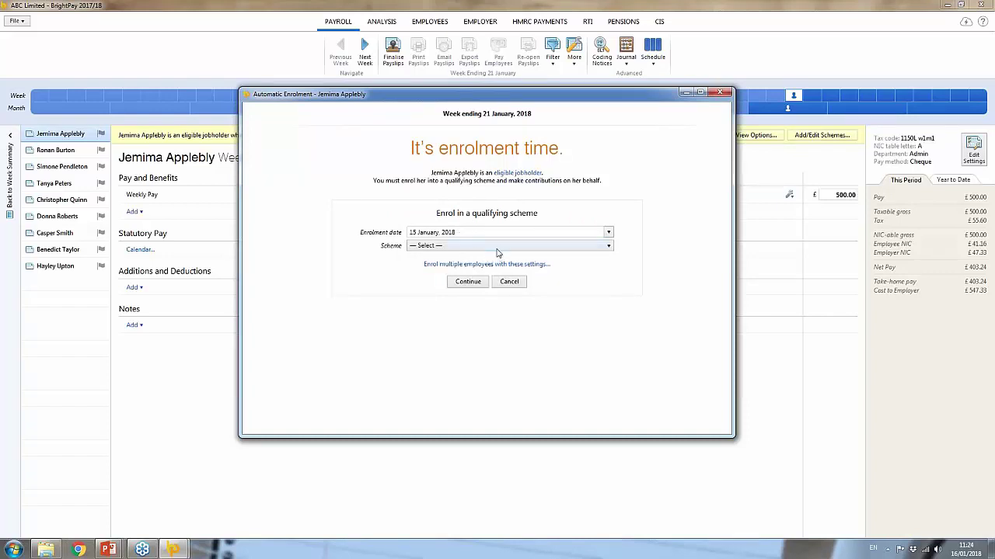
click(497, 245)
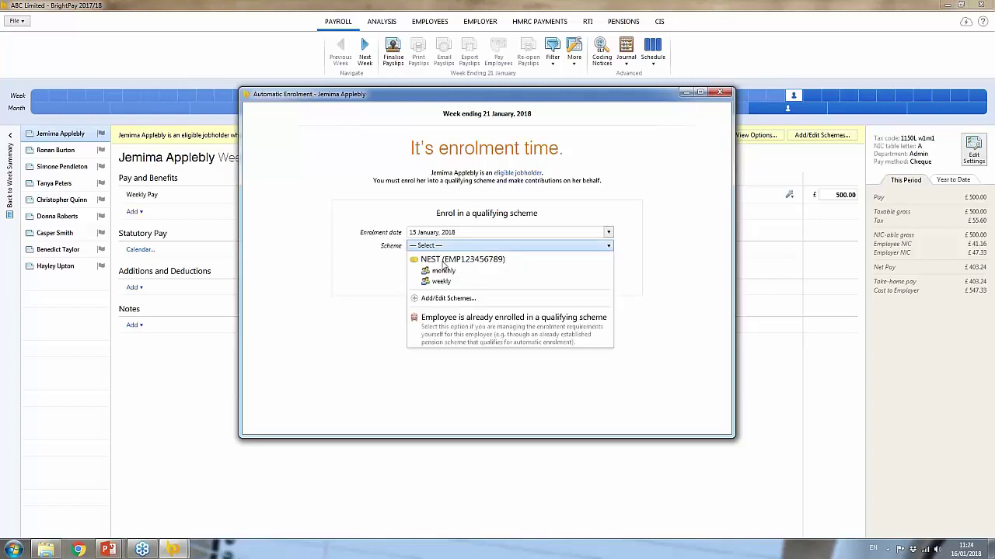
click(441, 281)
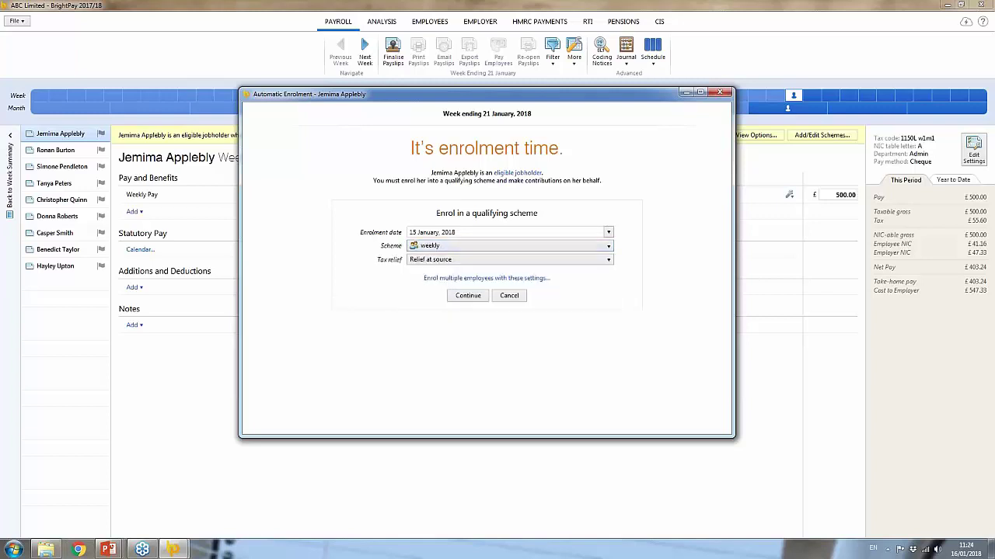
click(577, 260)
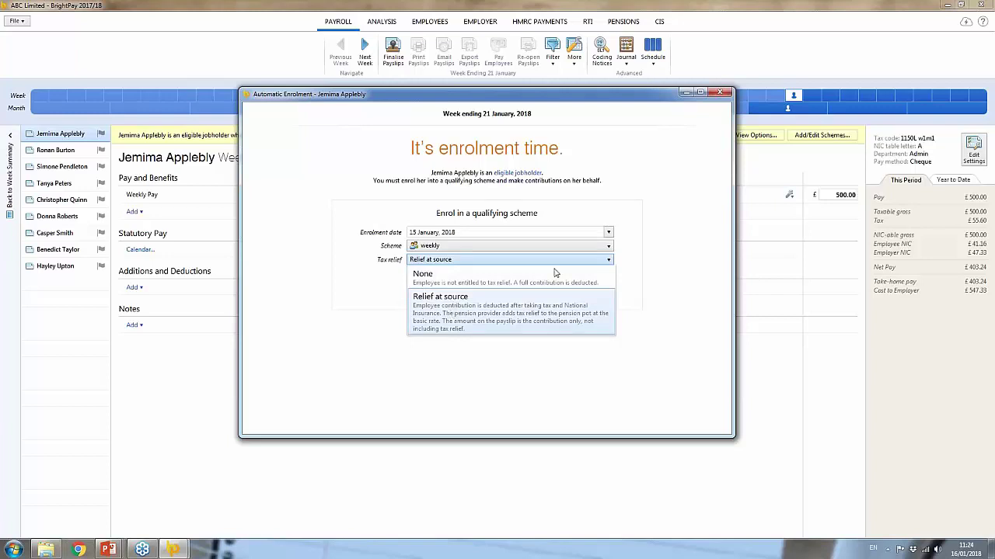
click(487, 313)
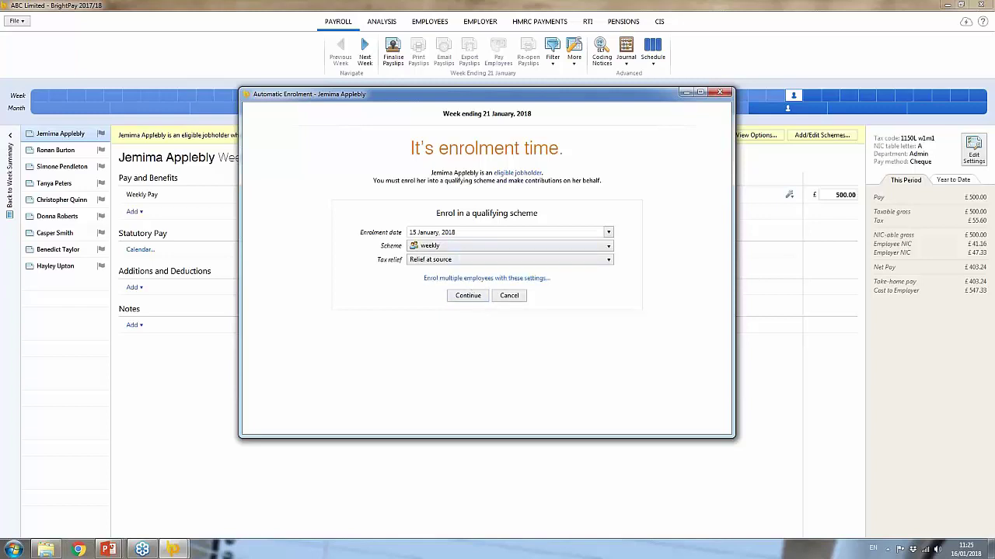
- Apply the enrolment settings to multiple employees, selecting all five listed employees for the weekly NEST group, and enrol them
click(467, 278)
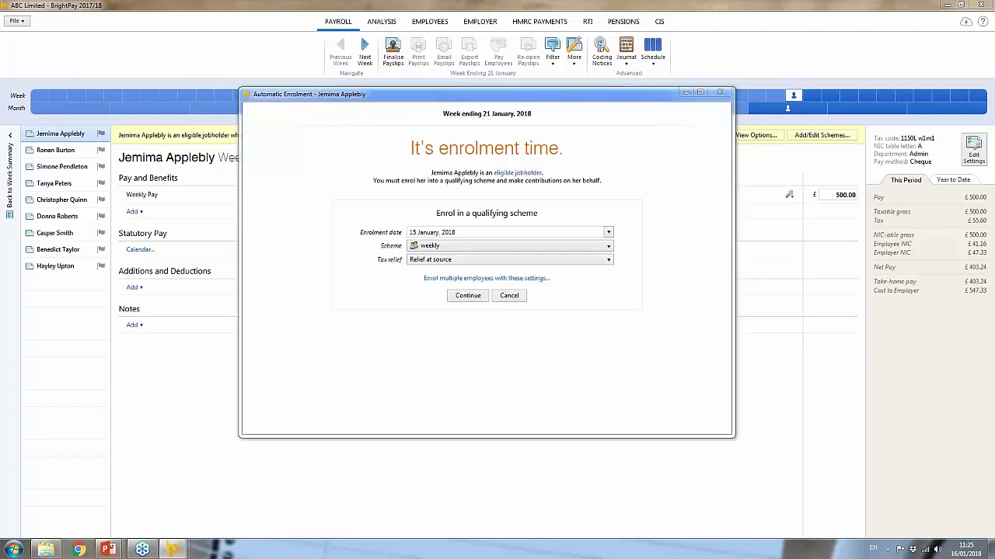
click(401, 234)
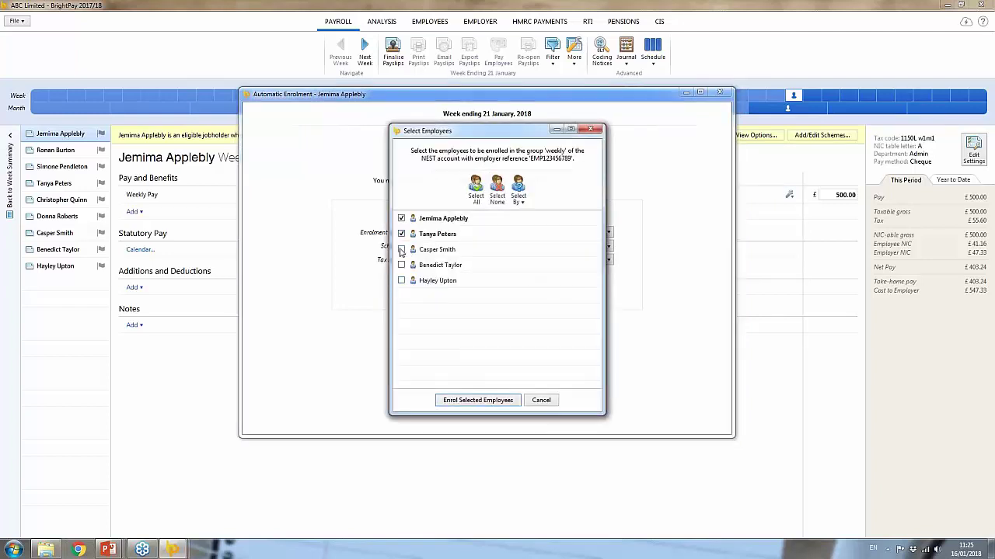
click(401, 250)
click(401, 264)
click(402, 281)
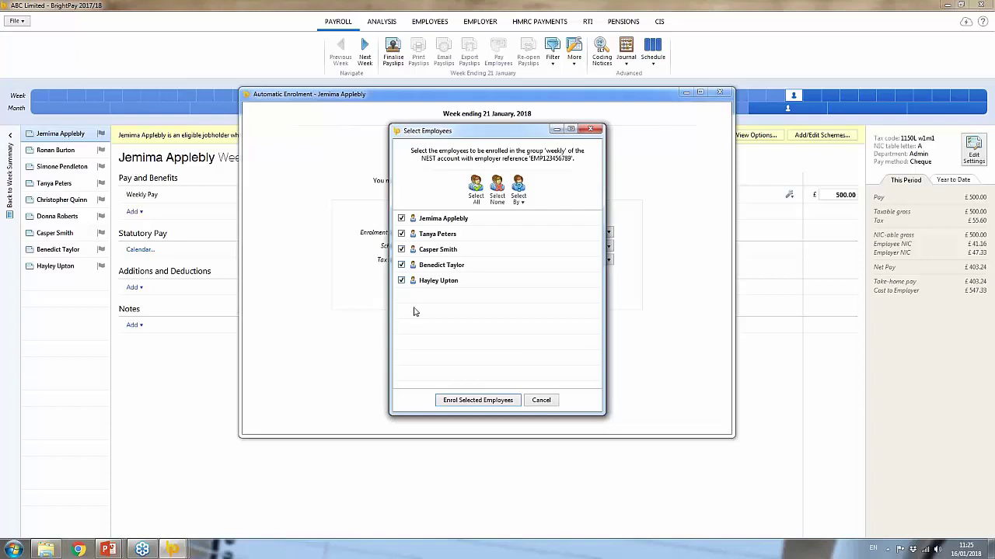
click(470, 403)
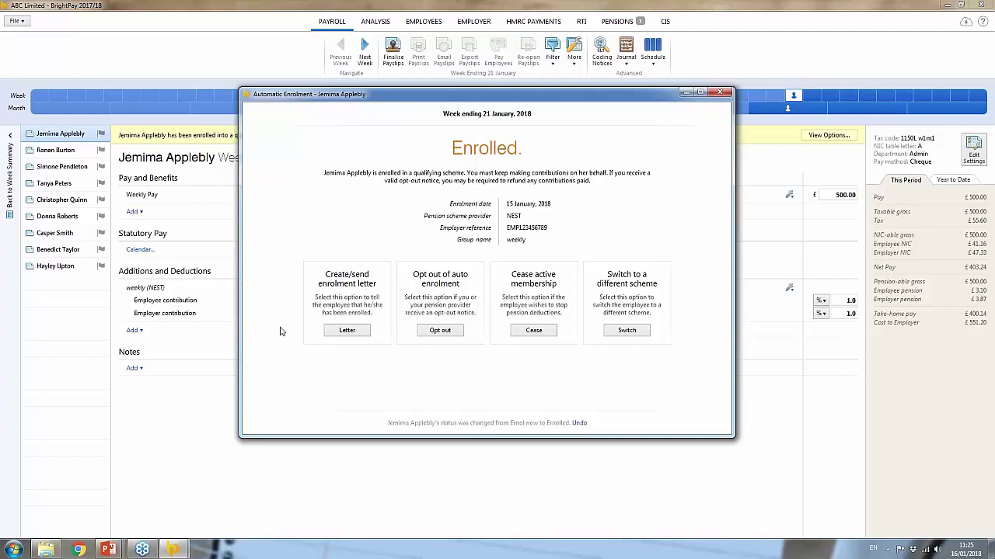
- Preview the first employee's enrolment letter, read through its pages, and close the preview without printing
click(342, 332)
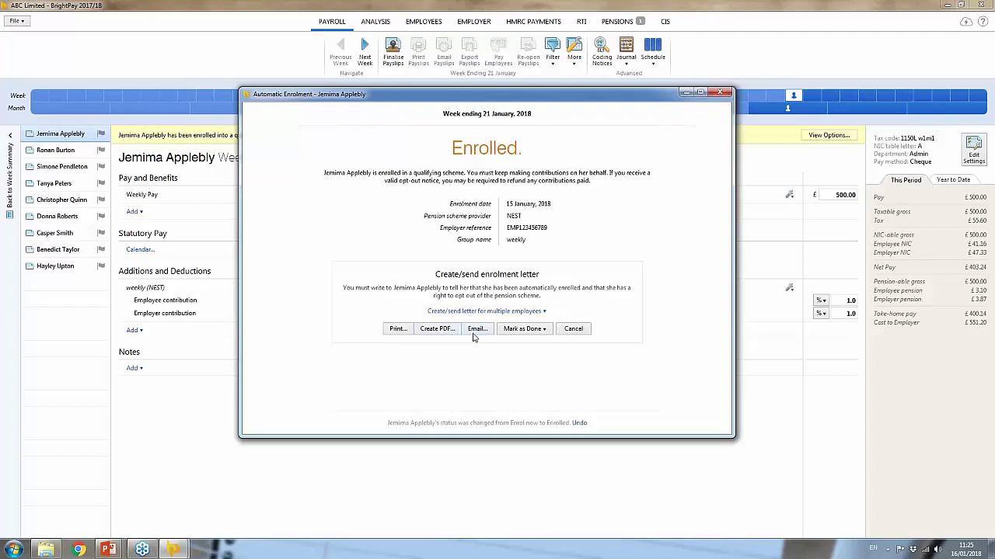
click(394, 332)
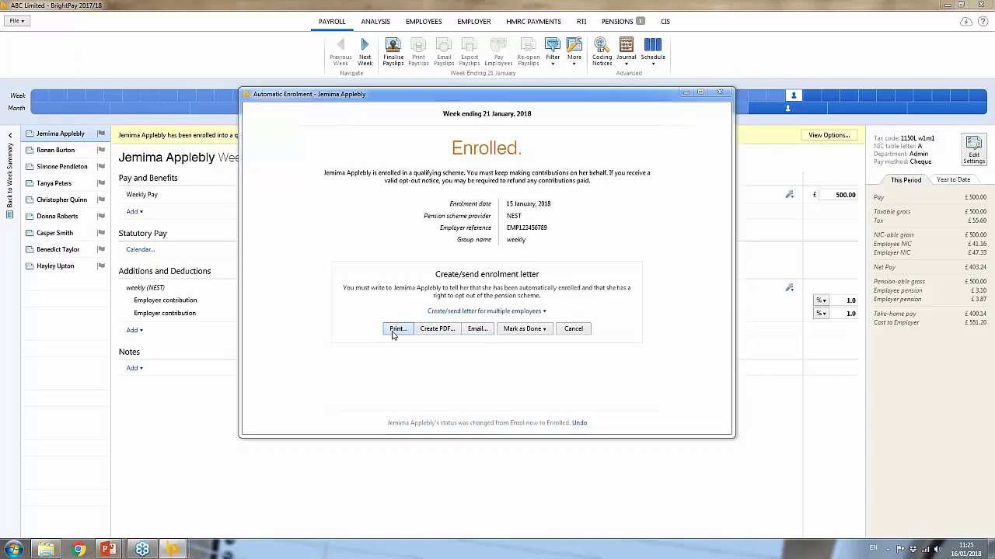
click(470, 384)
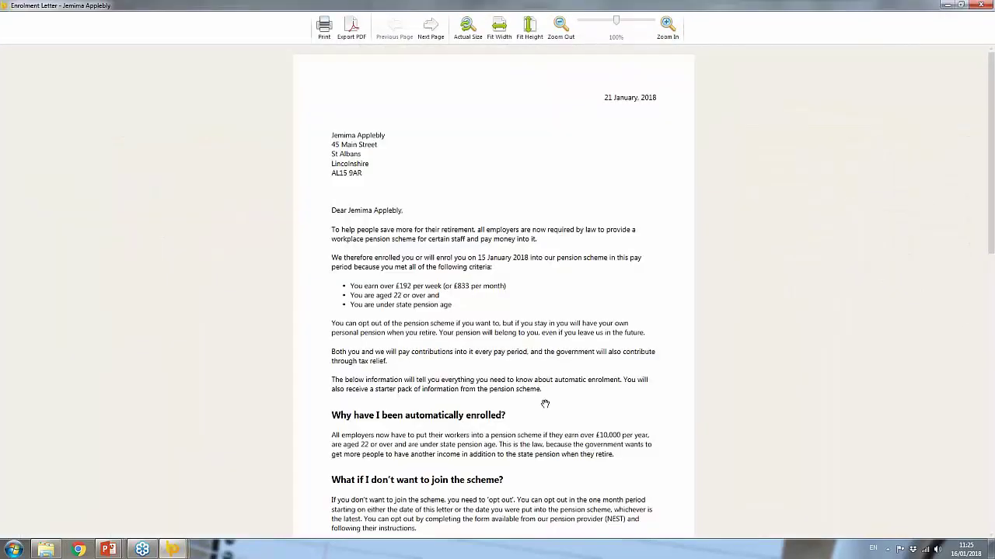
scroll(545, 403, down, 4)
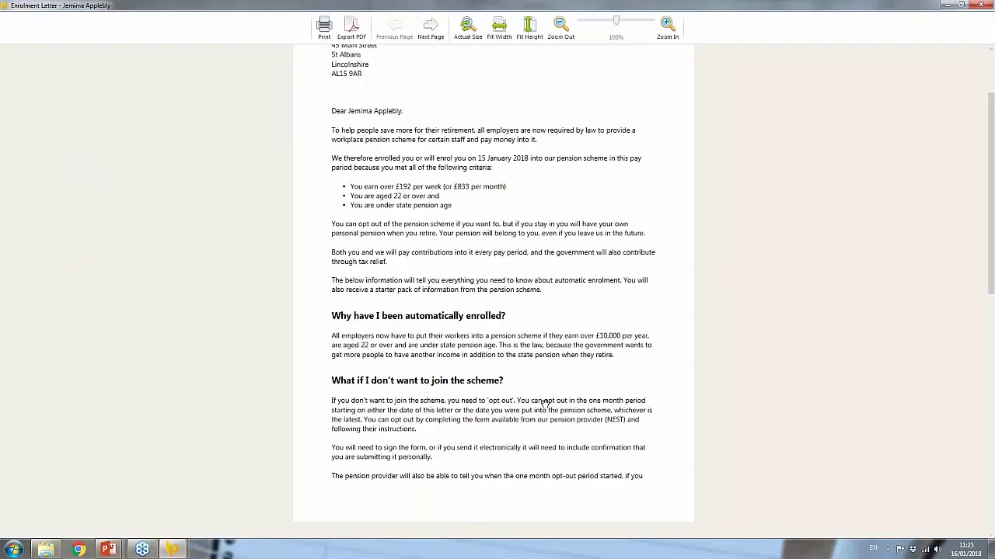
scroll(513, 373, down, 2)
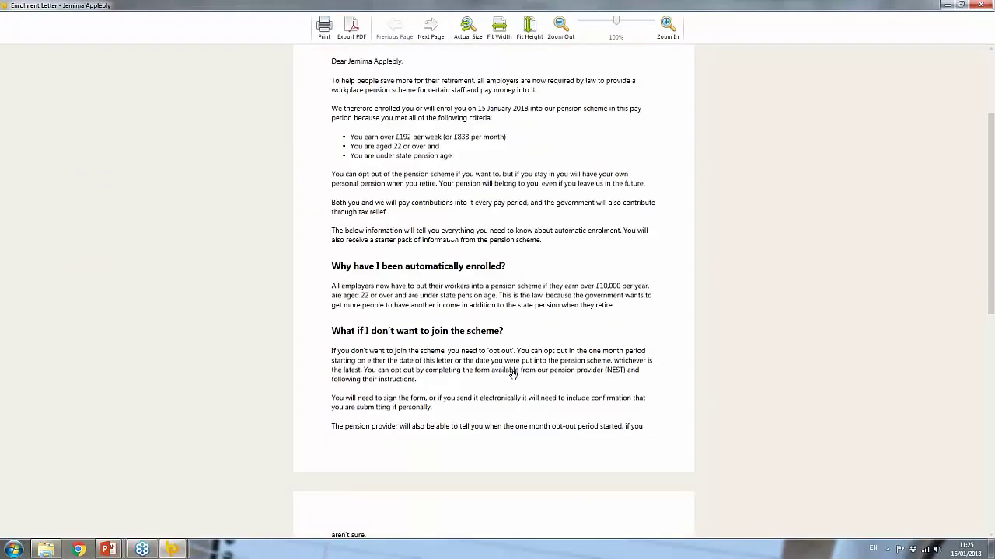
scroll(513, 373, down, 15)
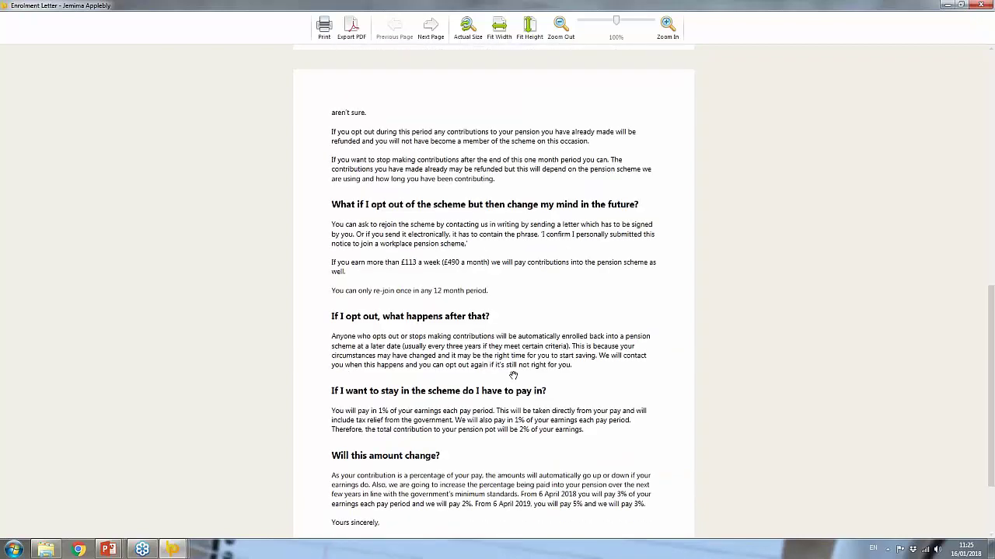
scroll(513, 376, down, 5)
scroll(512, 375, up, 15)
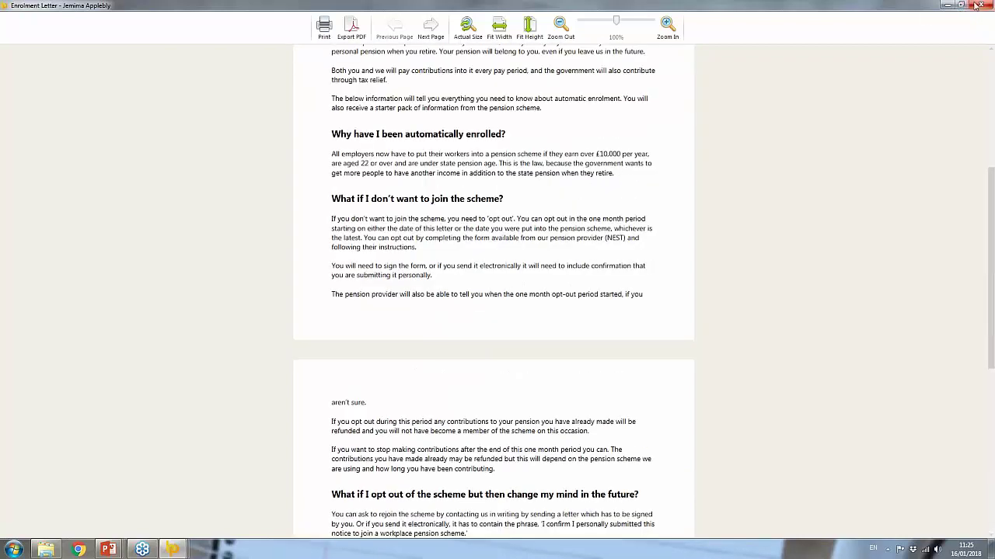
click(978, 6)
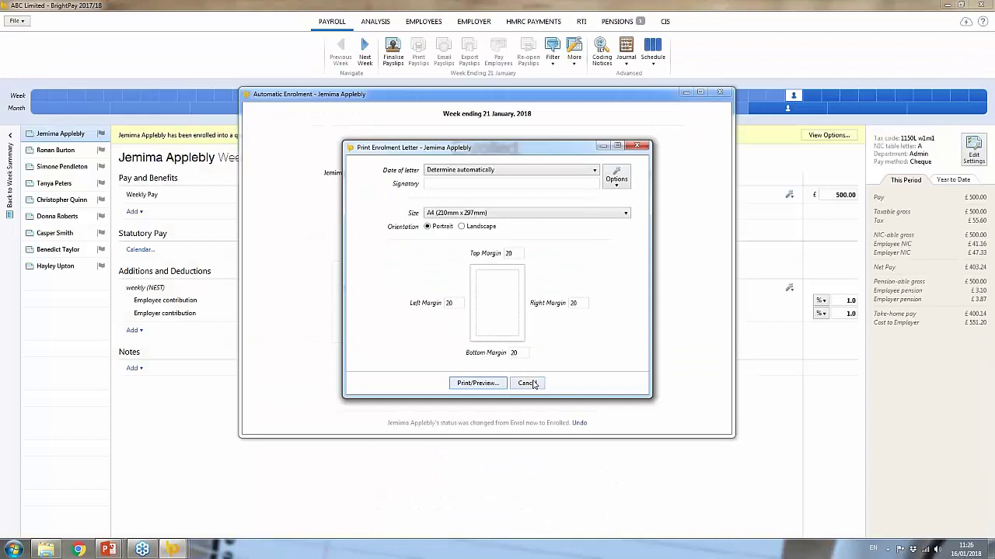
click(526, 383)
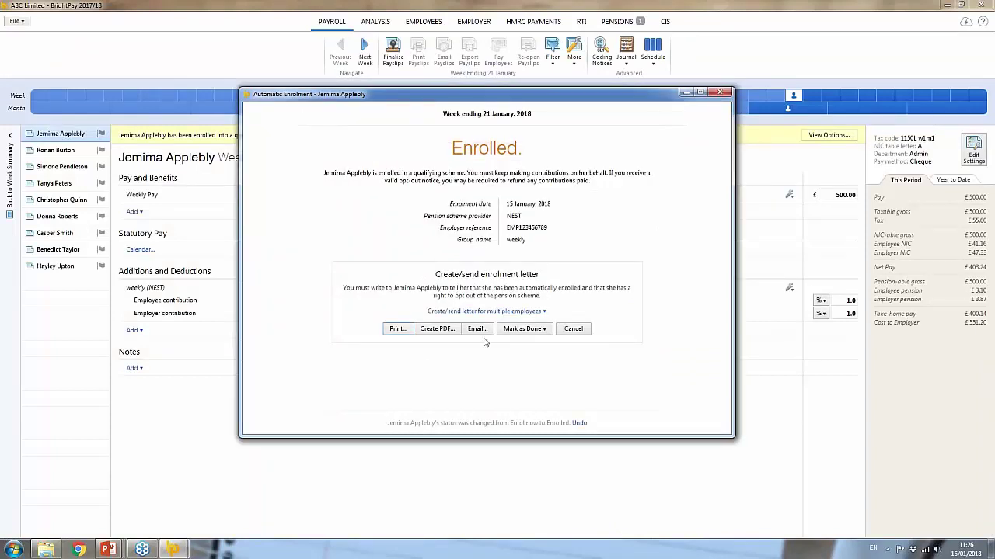
- Mark the statutory enrolment letter as done for all five enrolled employees and close the automatic enrolment window
click(549, 330)
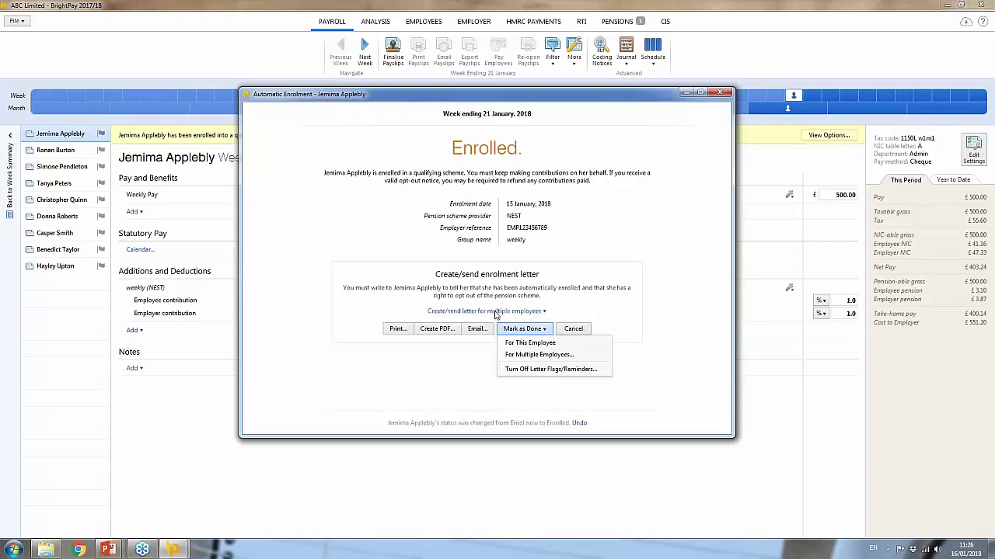
click(524, 356)
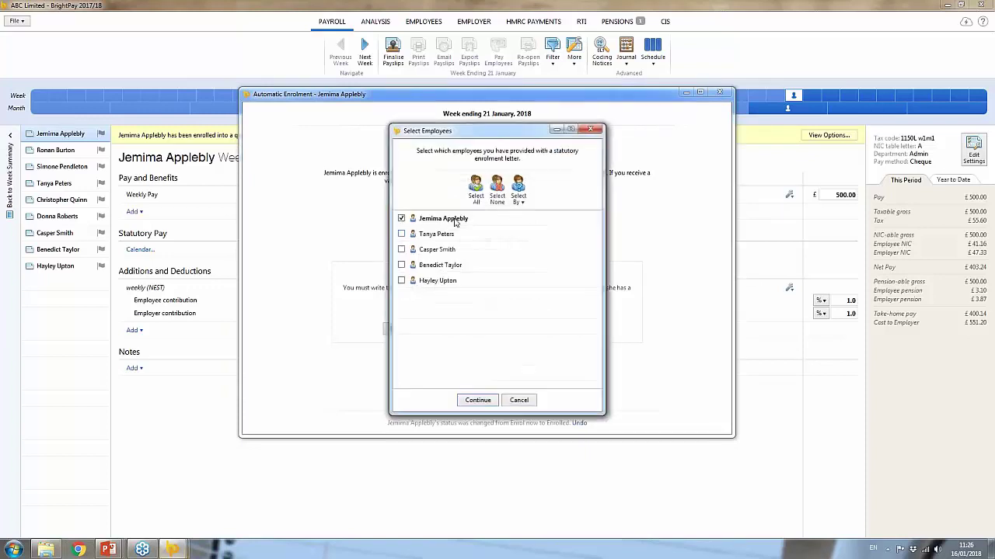
click(476, 190)
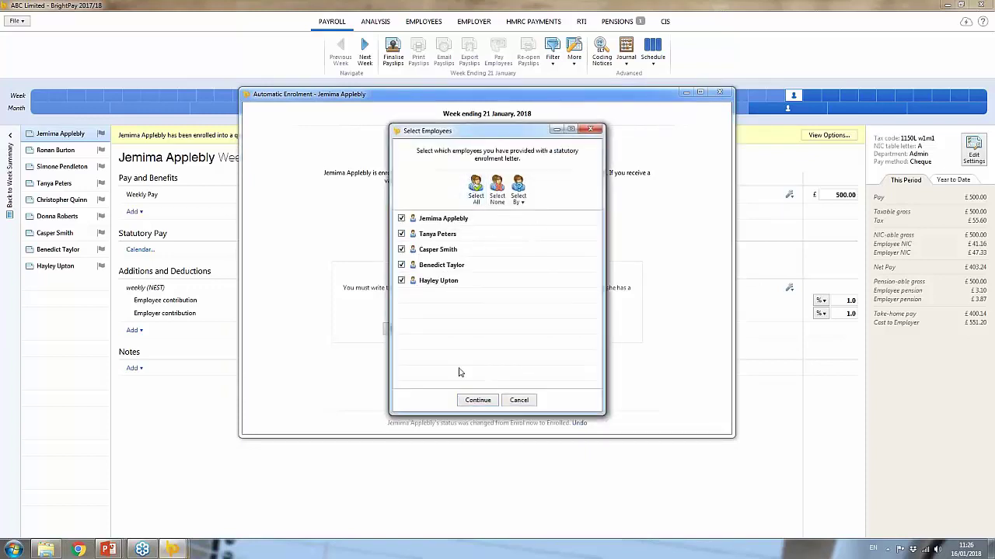
click(477, 401)
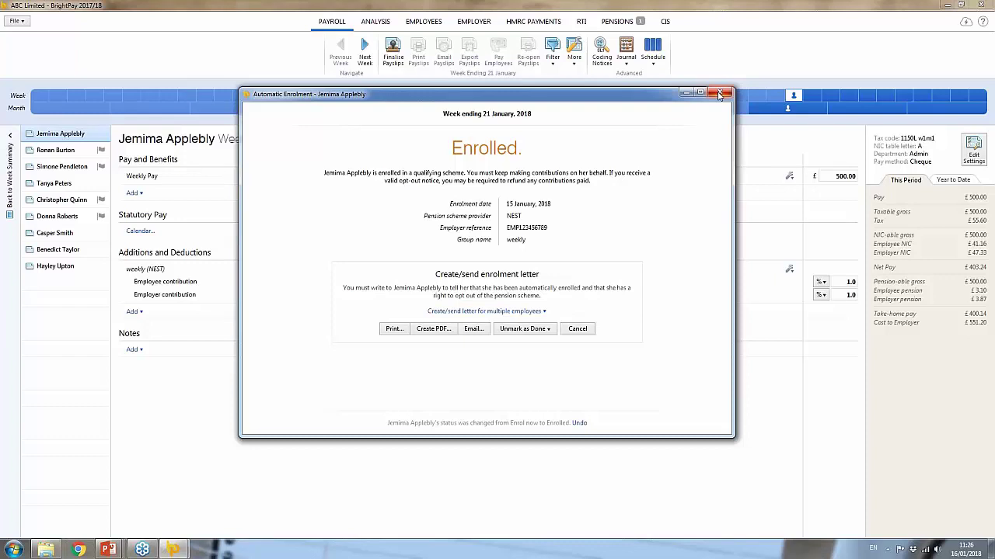
click(720, 94)
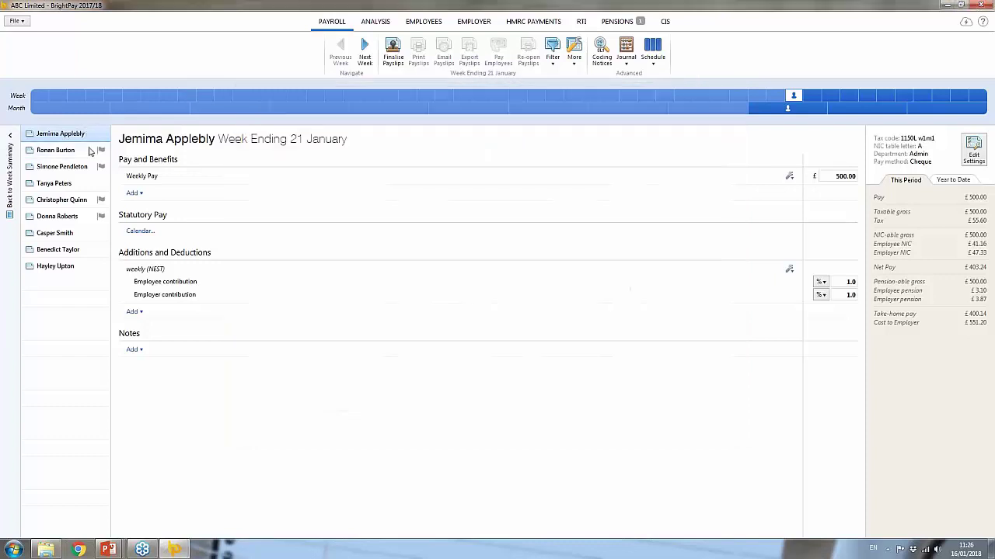
- Preview the 'Right to Opt In' letter for the second employee, a non-eligible jobholder, and close it without printing
click(97, 152)
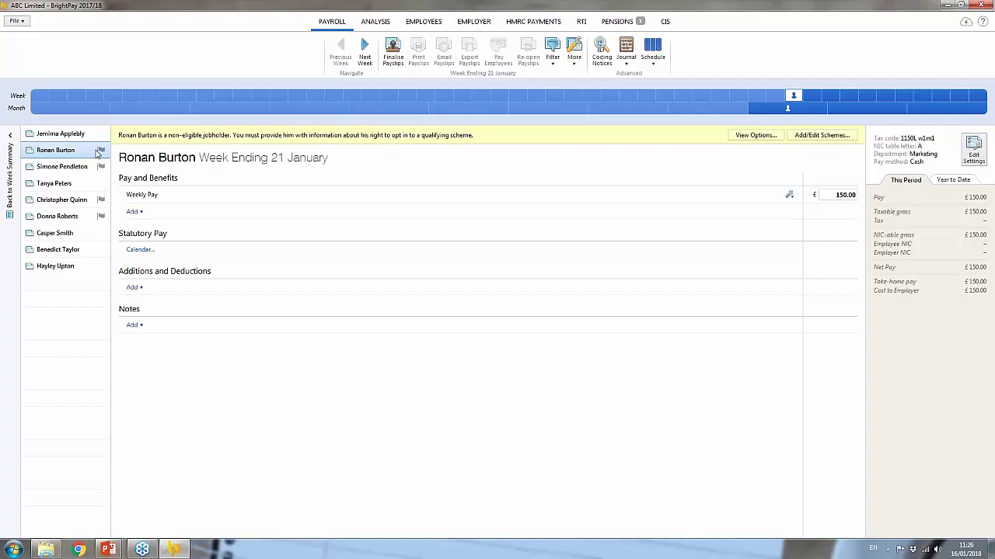
click(754, 136)
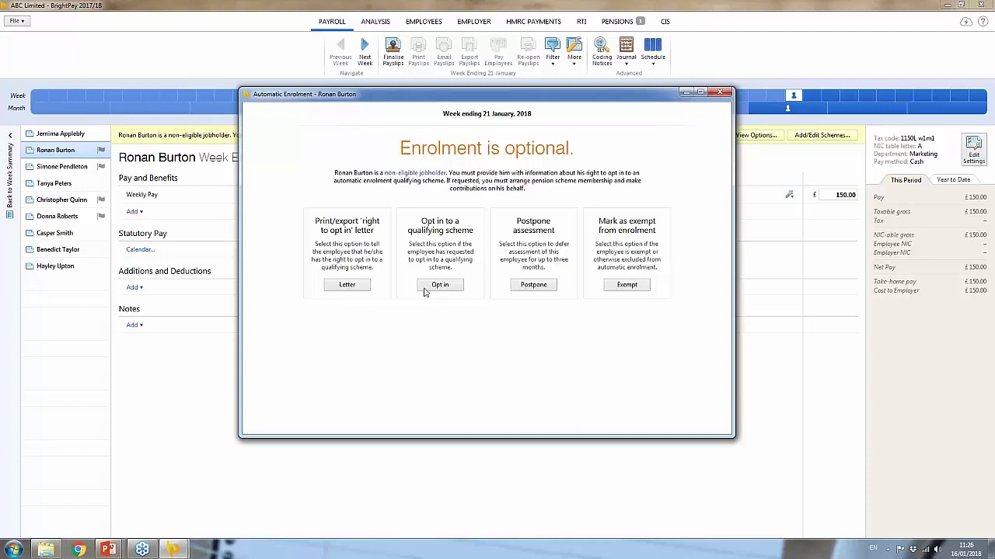
click(359, 288)
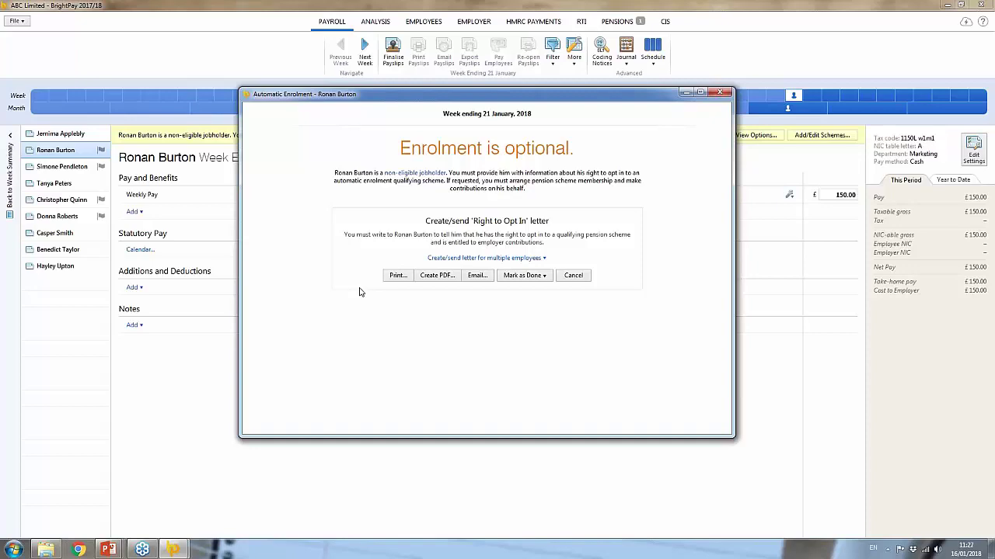
click(397, 276)
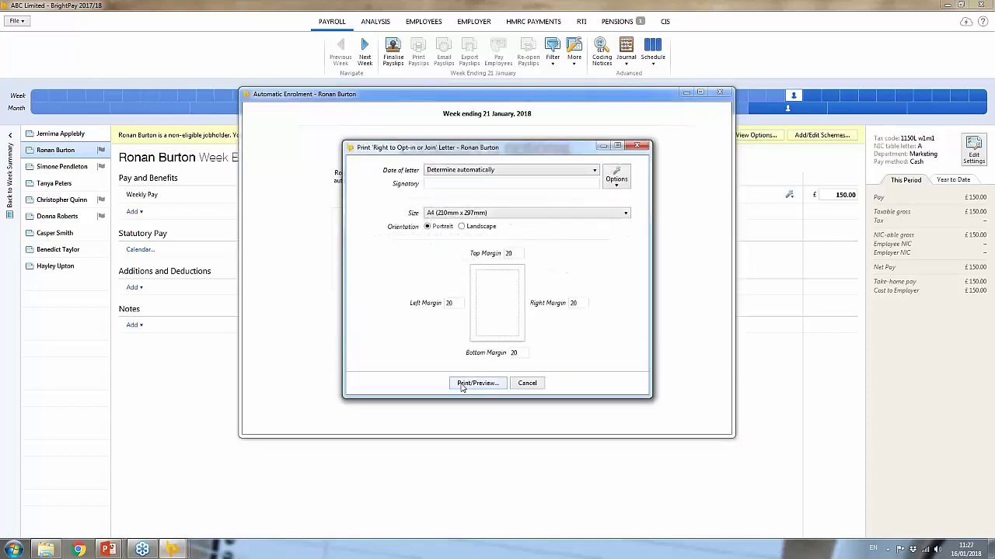
click(476, 383)
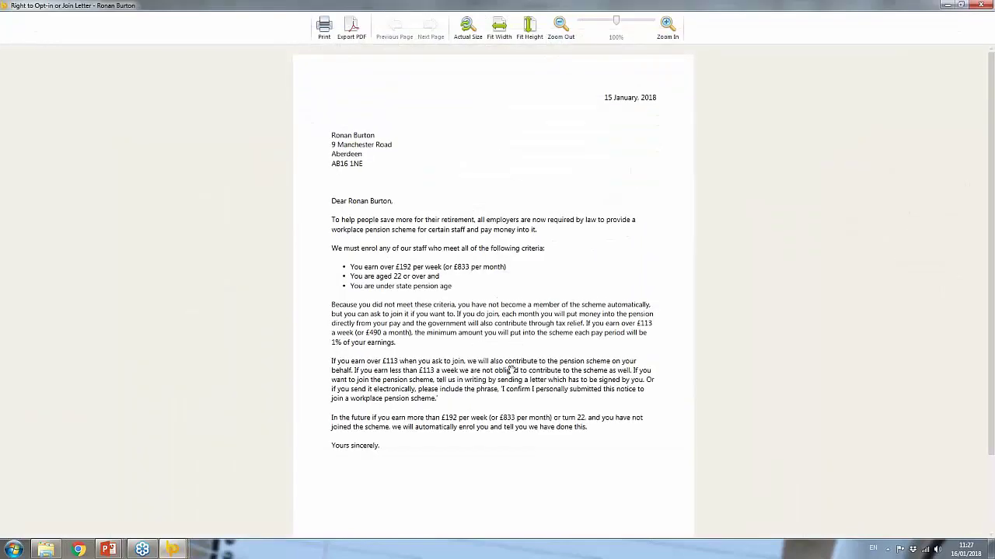
click(980, 4)
click(519, 383)
- Mark the 'Right to Opt In' letter as done for this employee only and close the automatic enrolment window
click(523, 275)
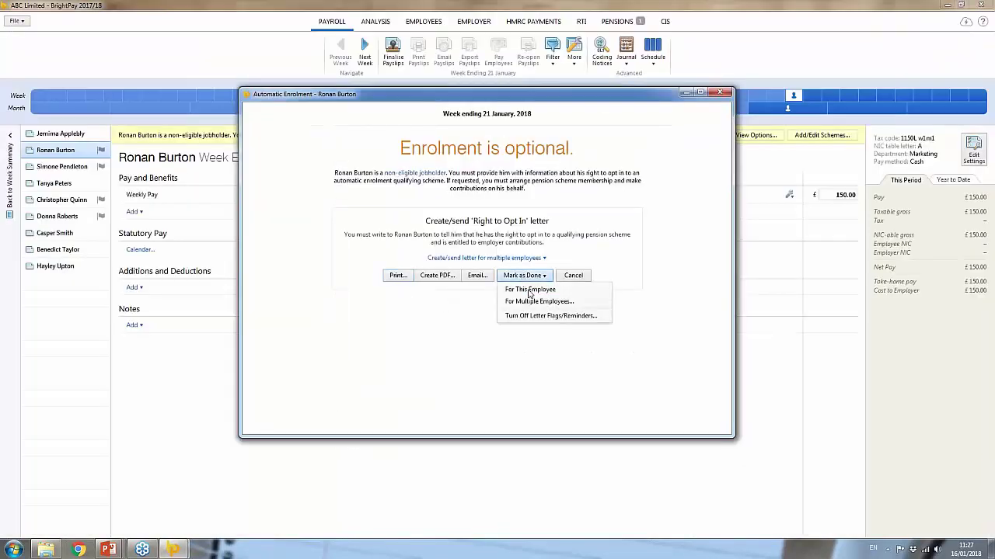
click(529, 289)
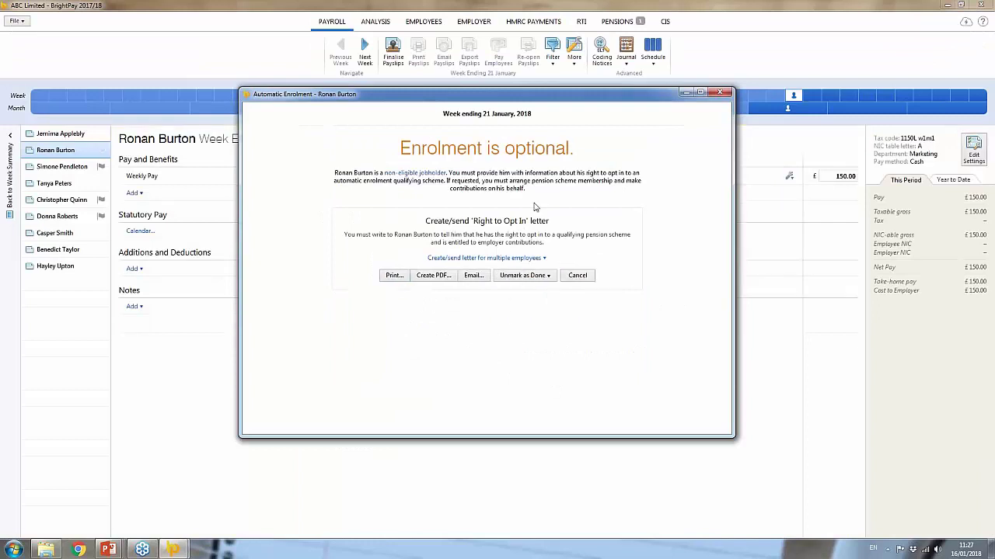
click(719, 94)
- Set up an assessment postponement for the third employee, an entitled worker, with a deferral date of 1 March 2018
click(85, 174)
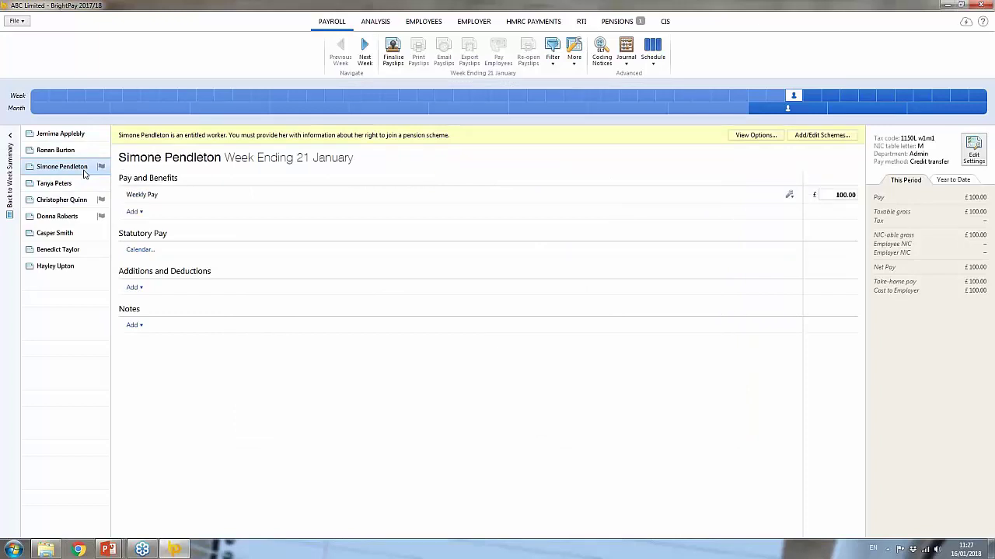
click(738, 136)
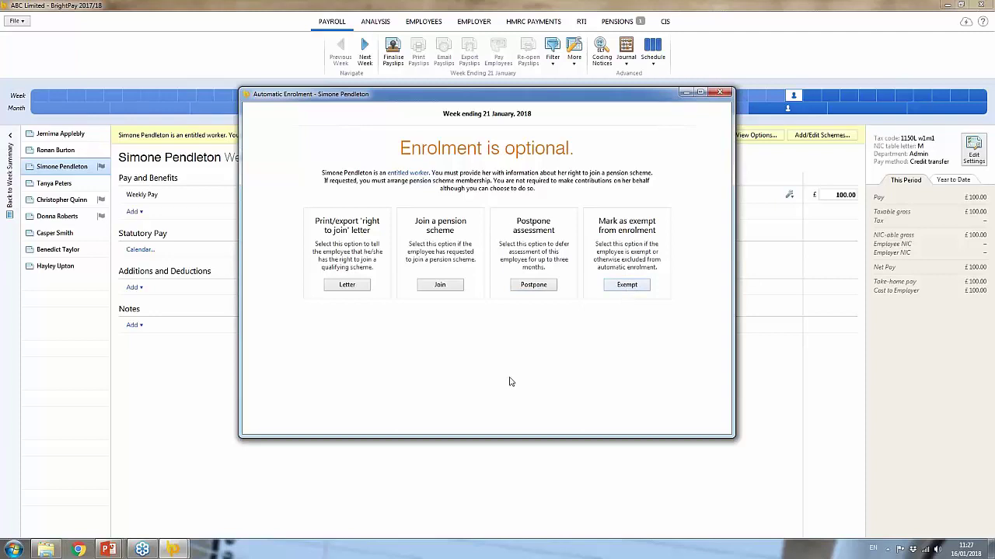
click(535, 289)
click(414, 284)
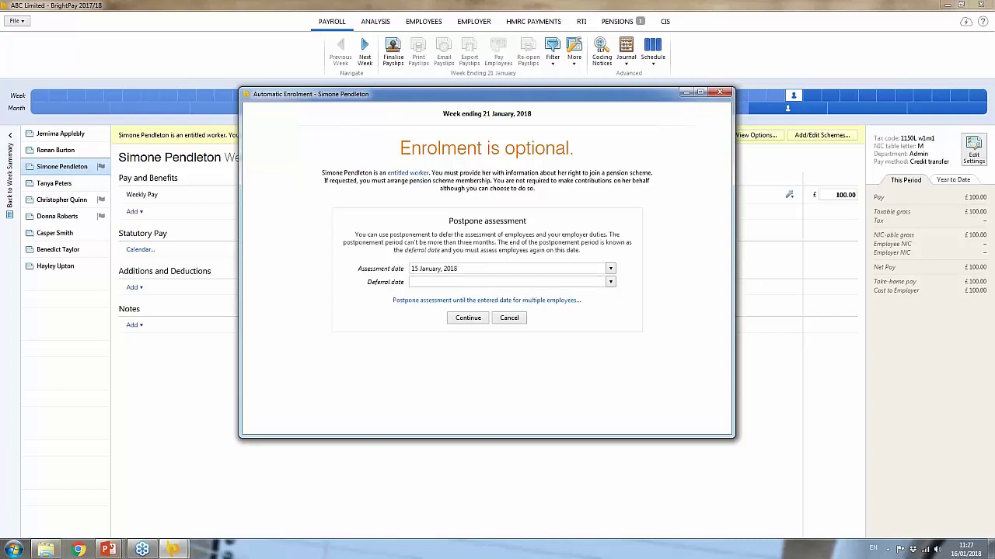
text(01 03 2018)
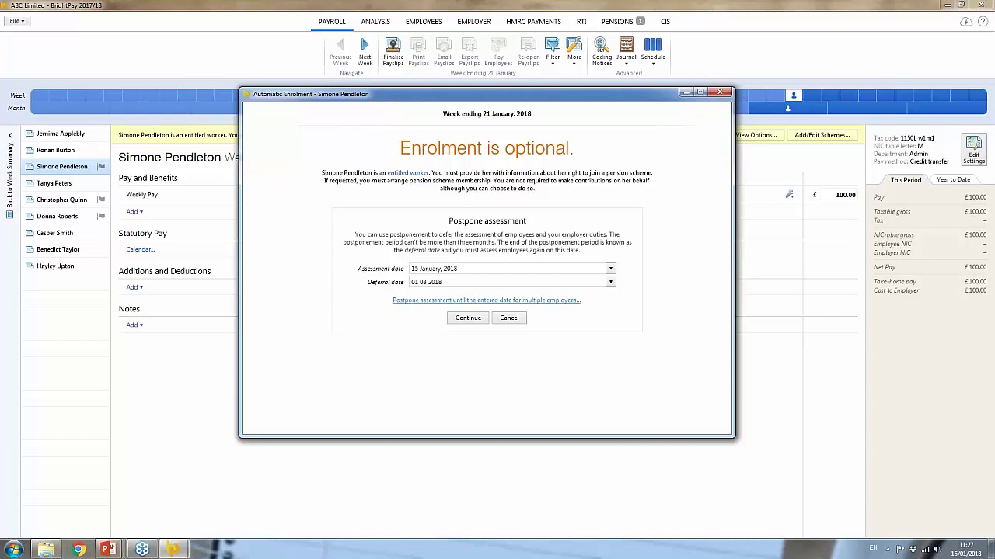
click(433, 362)
- Extend the postponement to the other two flagged employees and postpone assessment for all three
click(479, 302)
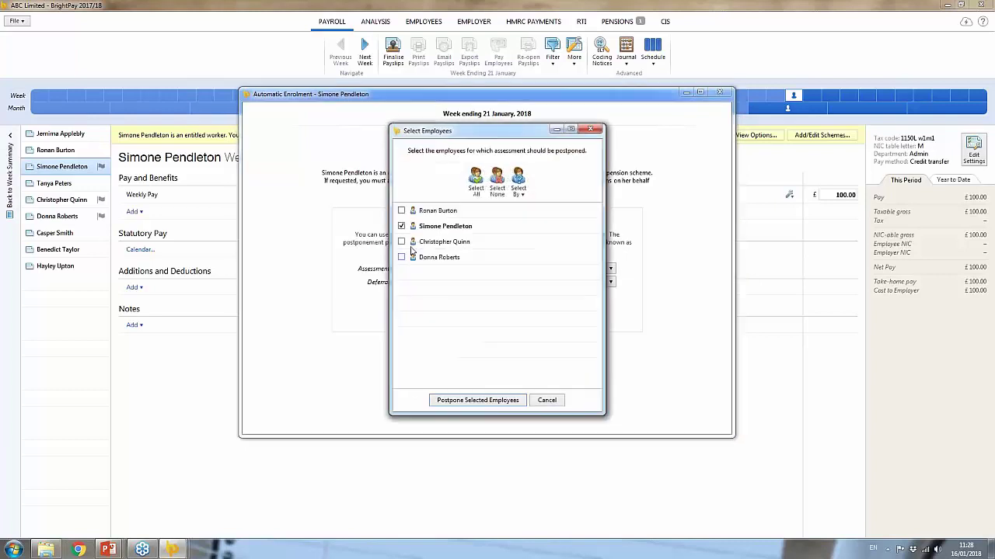
click(401, 241)
click(401, 257)
click(478, 400)
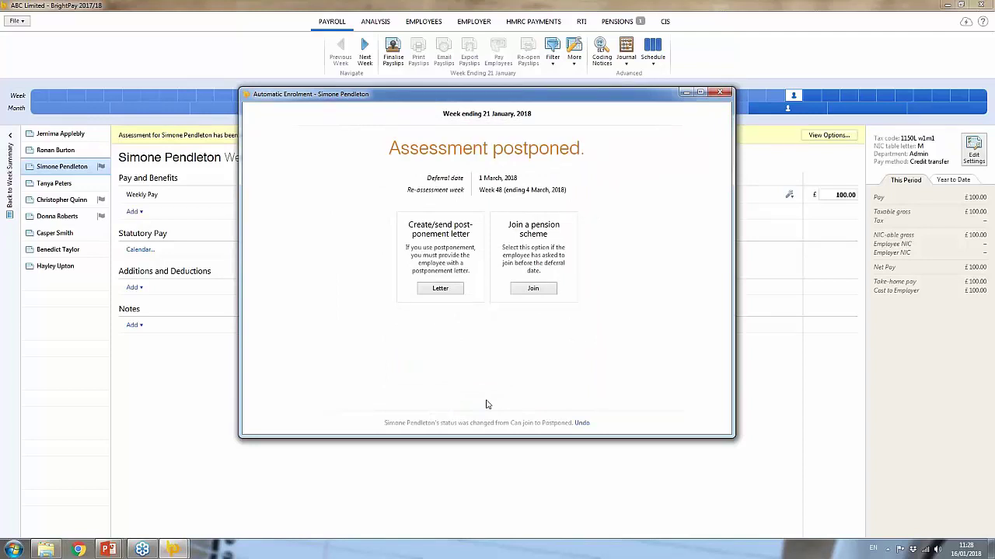
- Mark the postponement letter as done for all three postponed employees and close the automatic enrolment window
click(442, 289)
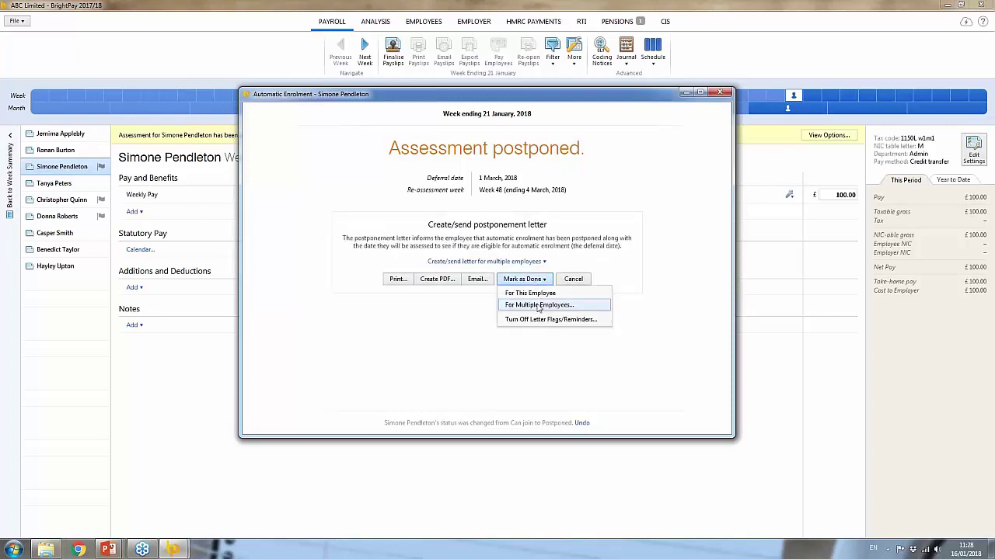
click(538, 309)
click(448, 234)
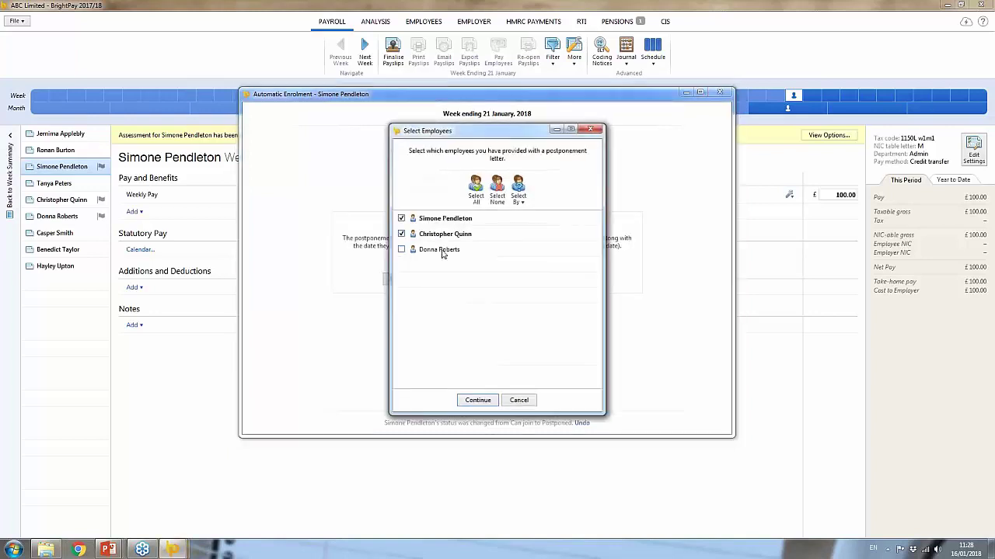
click(444, 250)
click(489, 402)
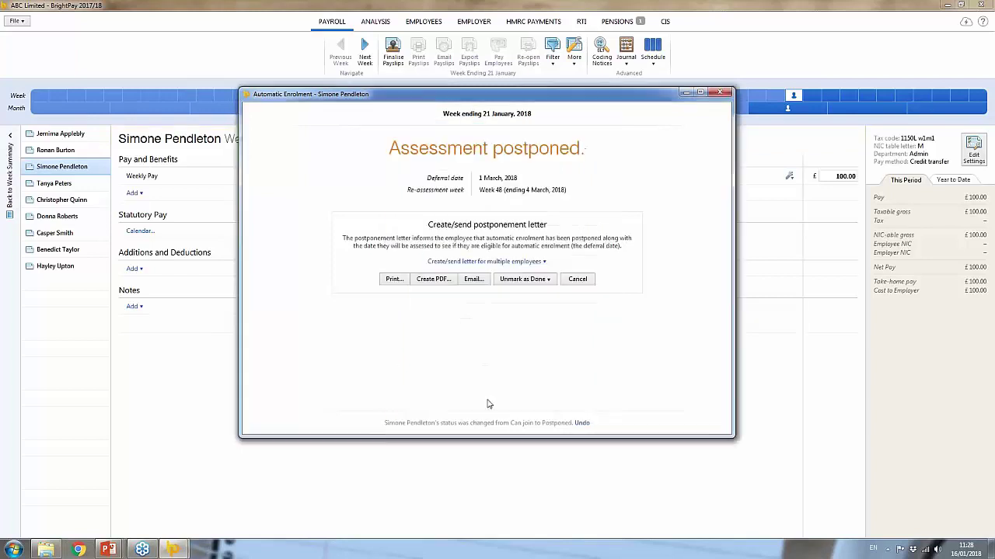
click(719, 94)
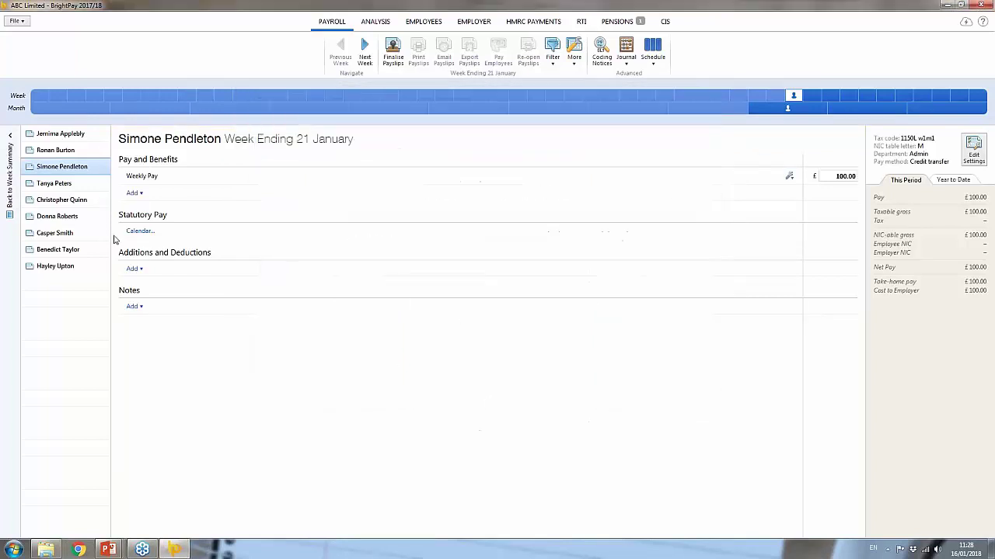
- Check the first employee's payslip and finalise the payslips of all listed employees for the week ending 21 January 2018
click(69, 137)
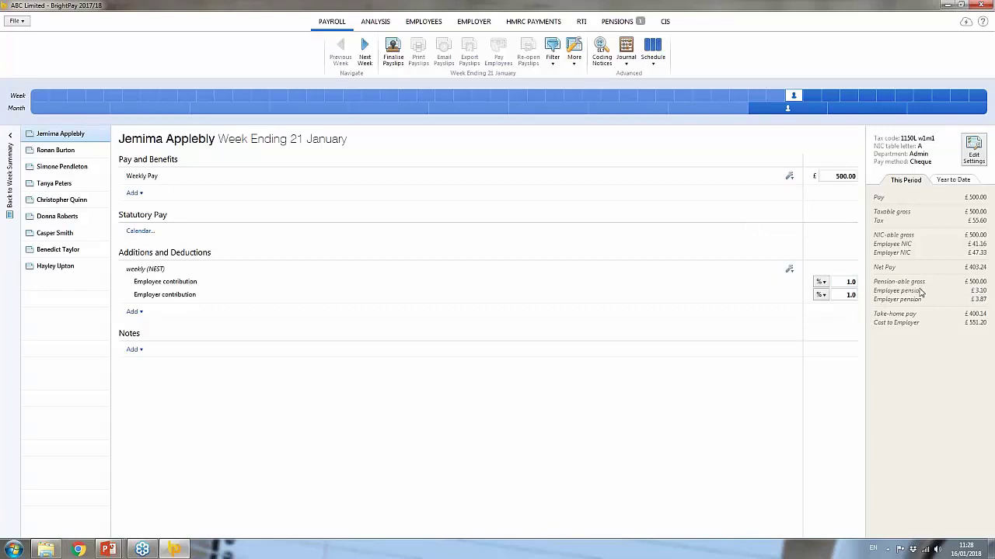
click(395, 56)
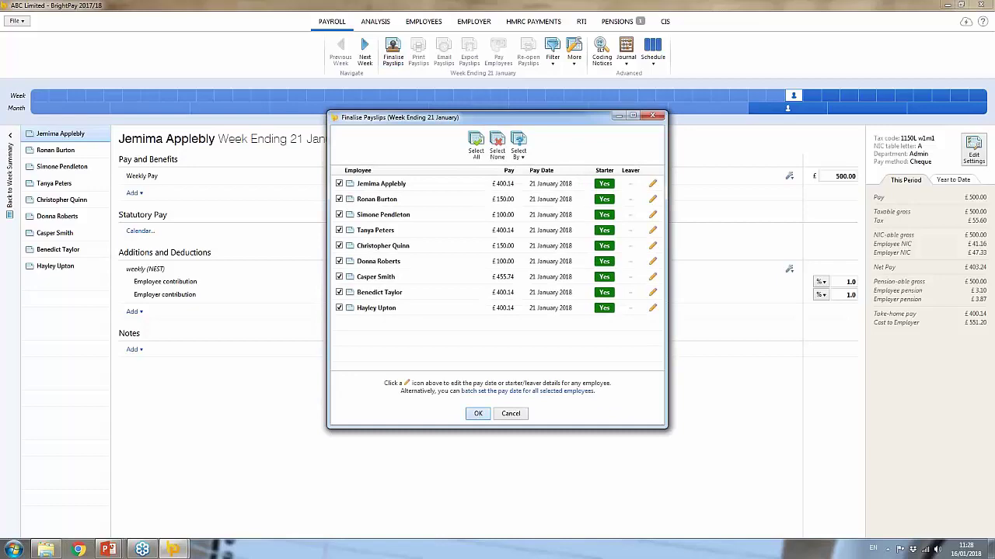
key(Return)
- Preview the finalised payslips in the two-per-page A4 blank layout, and close the print window without printing
click(418, 54)
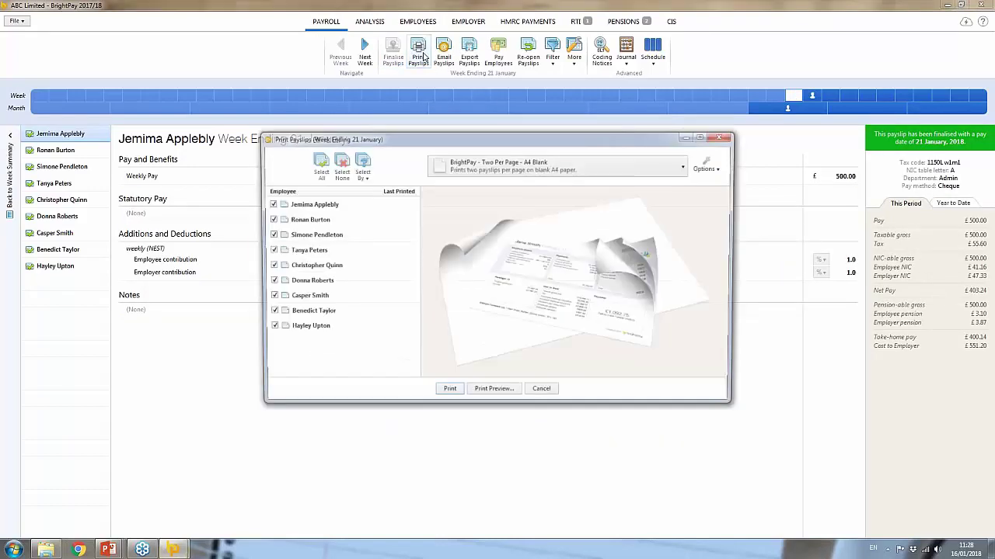
click(494, 393)
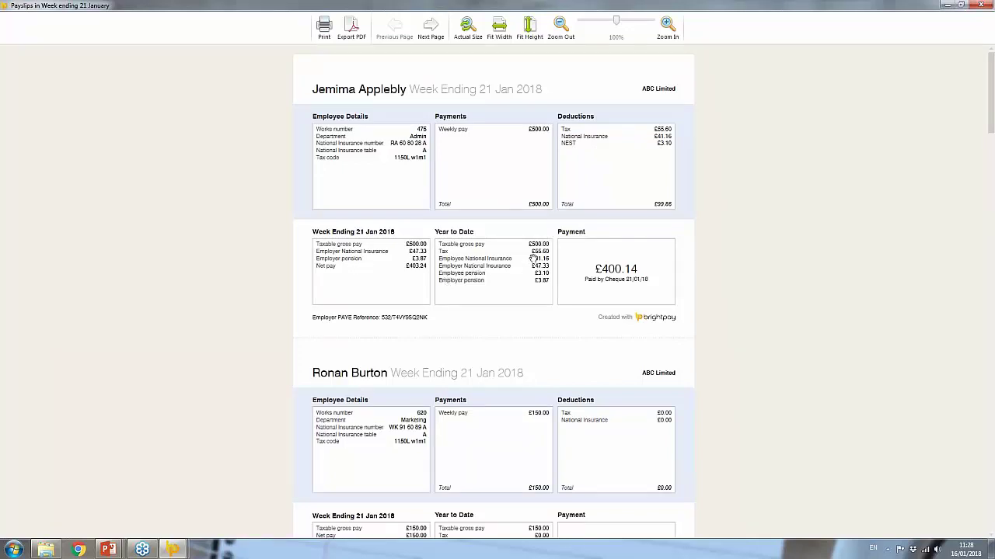
click(979, 5)
click(544, 393)
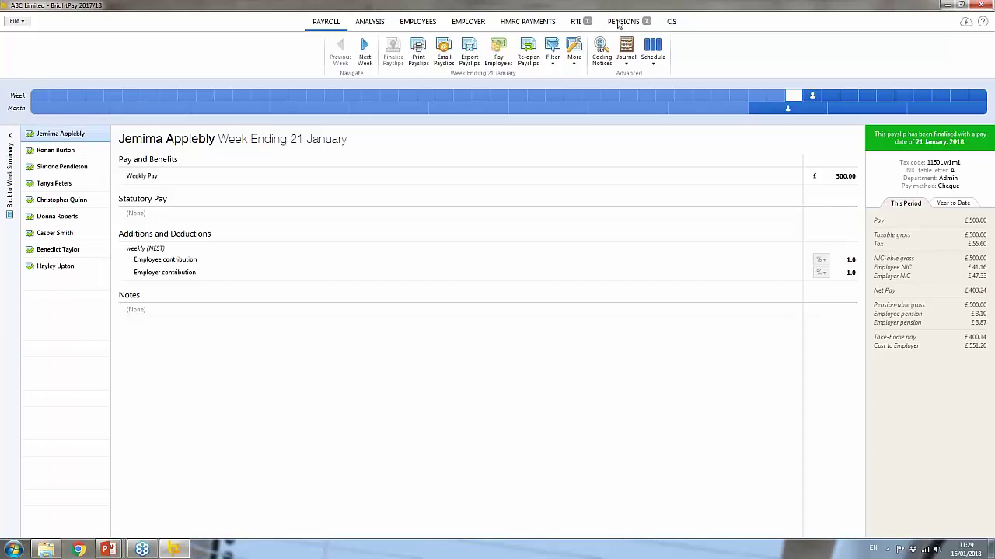
- Preview the NEST enrolment submission for all enrolled employees, turning off the scheme setup reminder, and leave without sending it
click(624, 23)
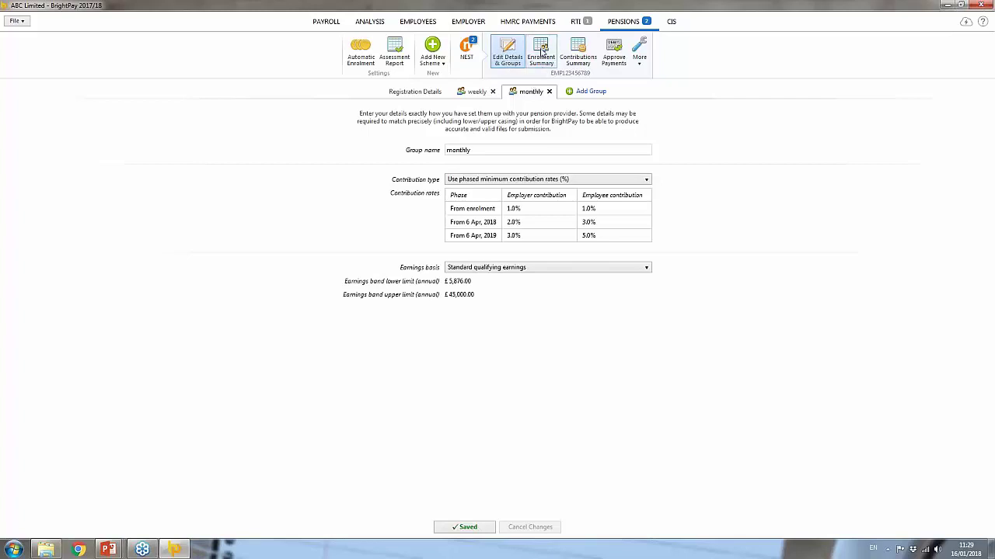
click(541, 49)
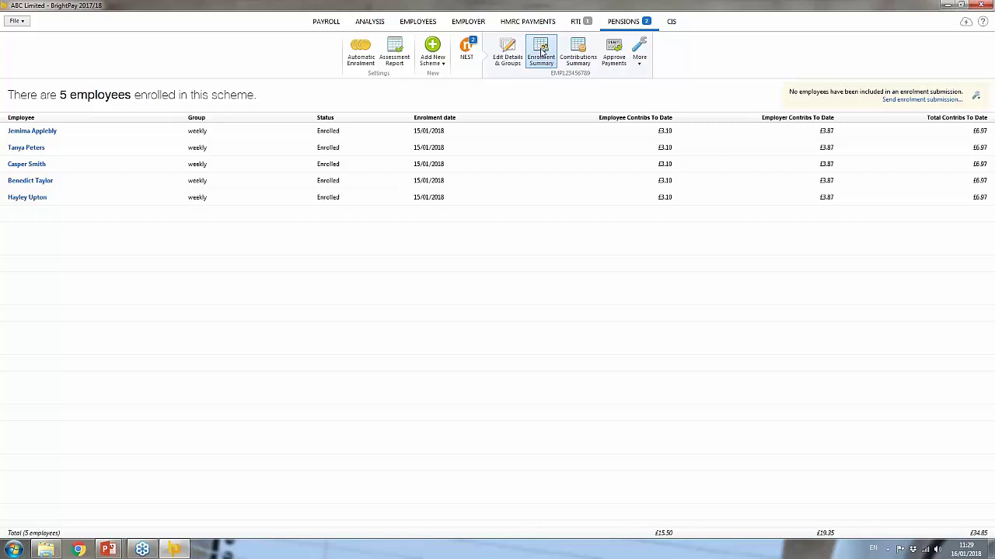
click(917, 100)
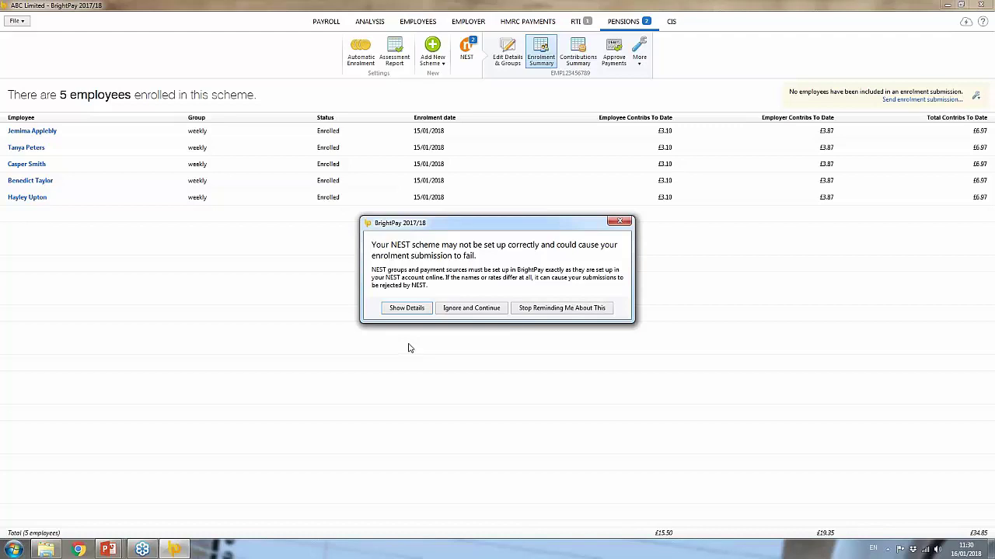
click(555, 308)
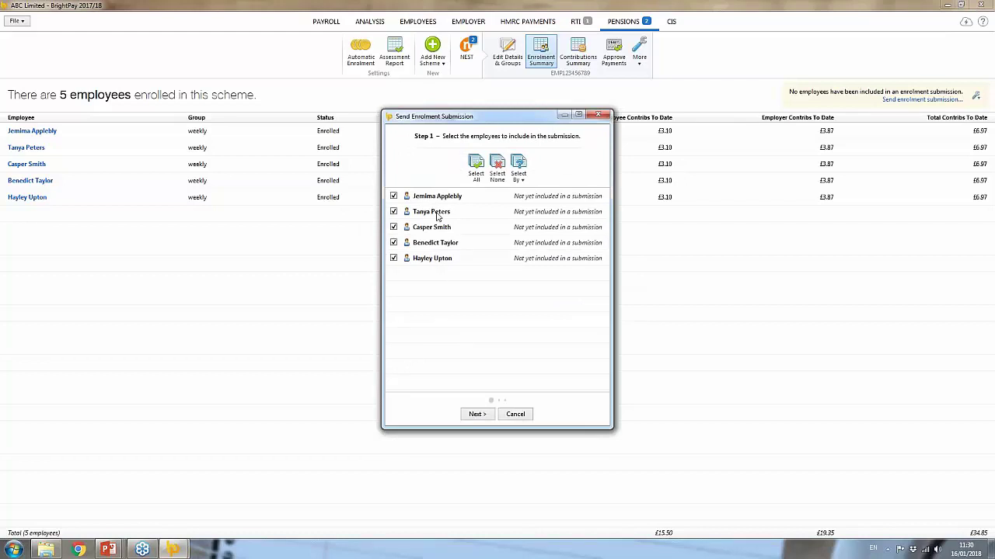
click(472, 419)
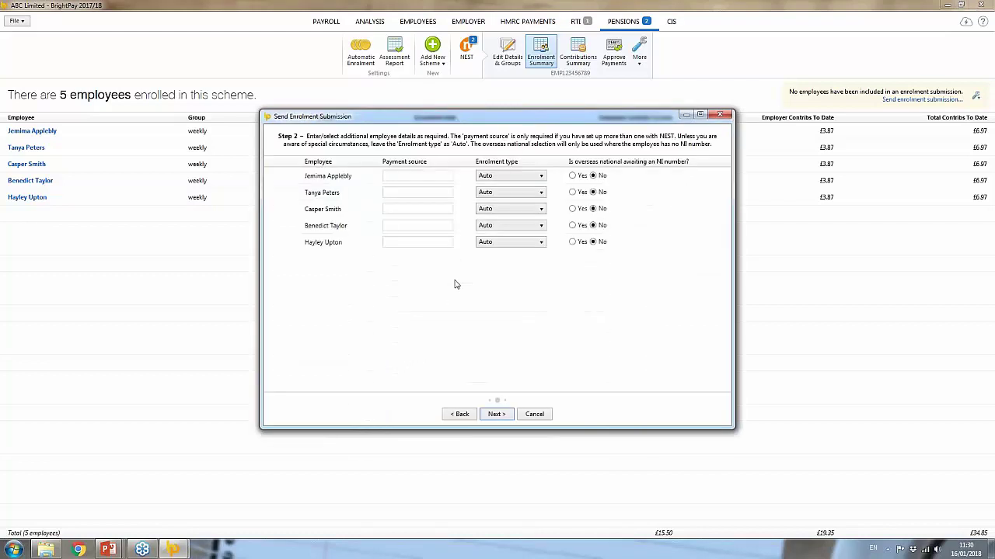
click(497, 416)
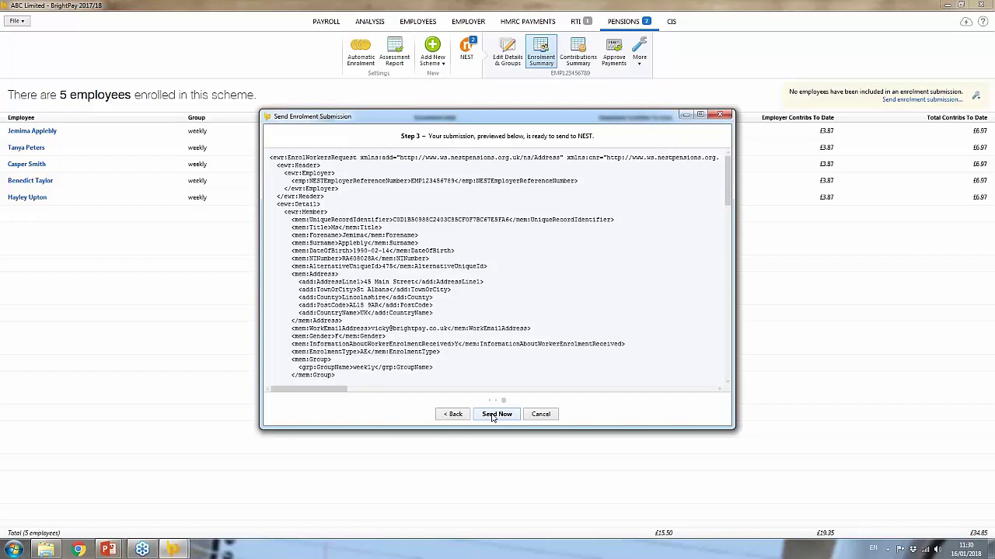
click(541, 414)
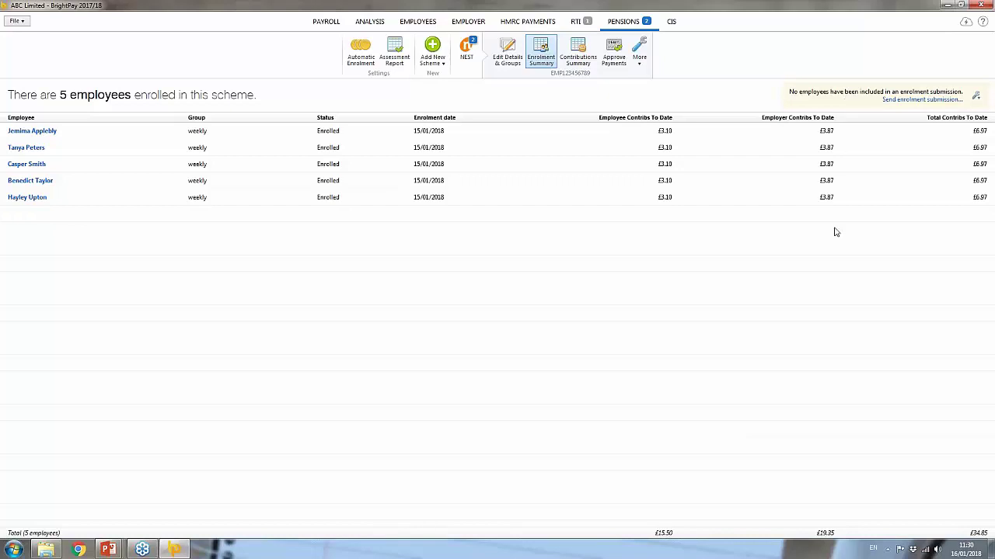
- Prepare the Week 42 NEST contributions submission with payment due date 31 January 2018 and payment source 'direct debit'
click(577, 67)
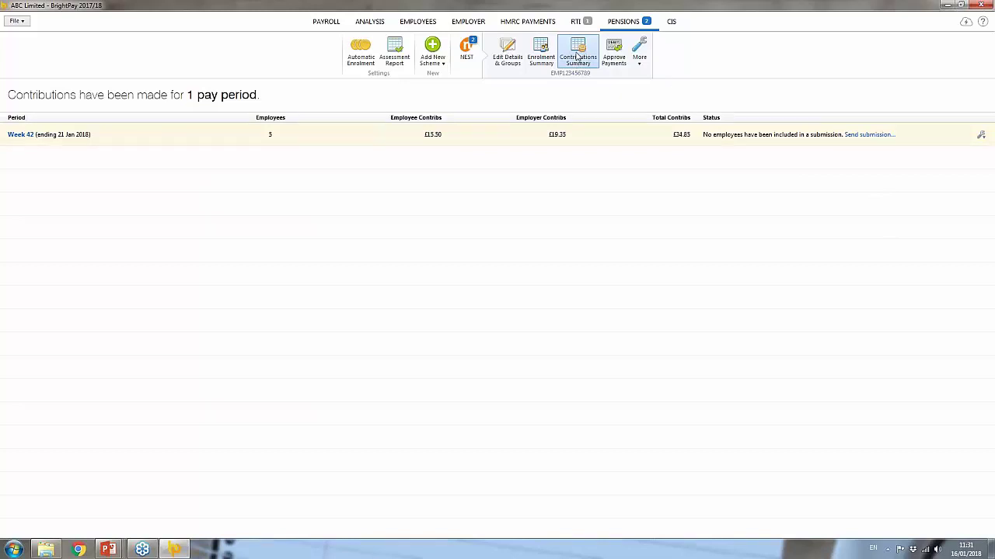
click(868, 136)
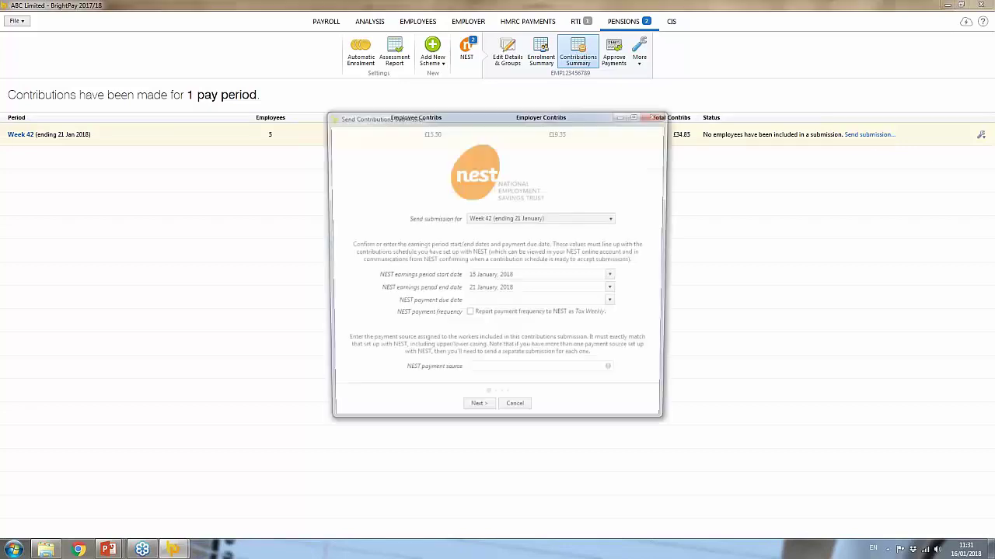
click(485, 303)
text(31)
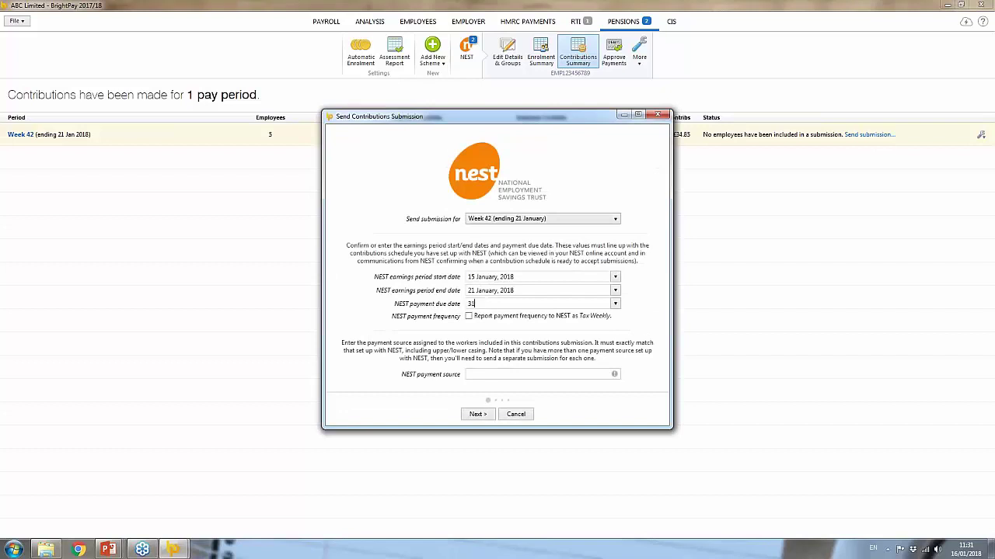
text( 01 2018)
click(533, 374)
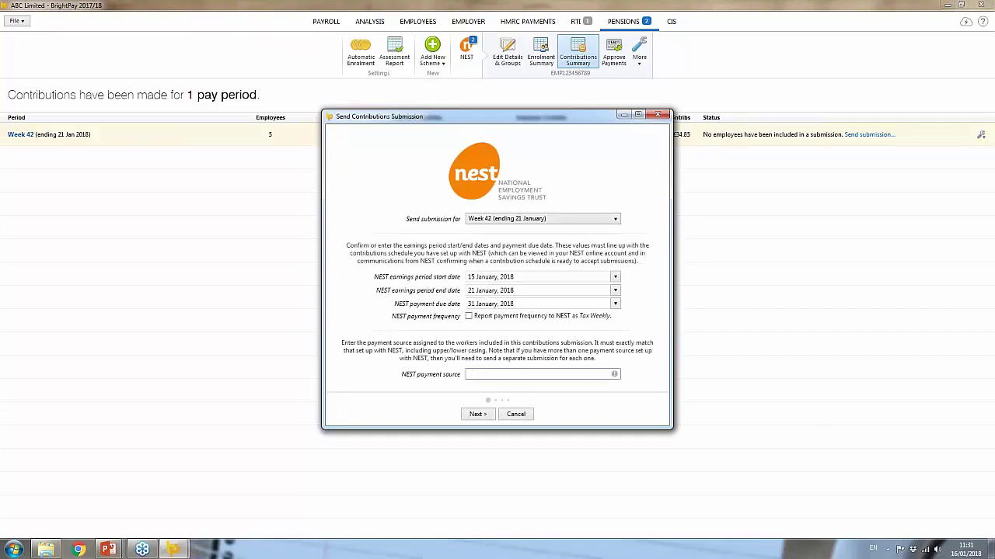
text(direct debit)
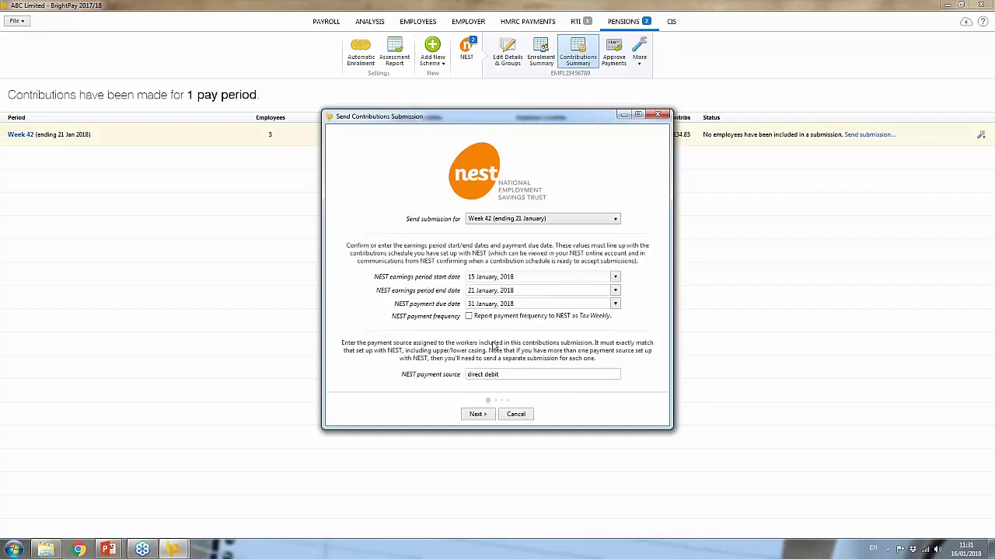
- Review the non-payment reasons and the contributions submission preview, keeping 'Not applicable' throughout, and cancel without sending
click(478, 416)
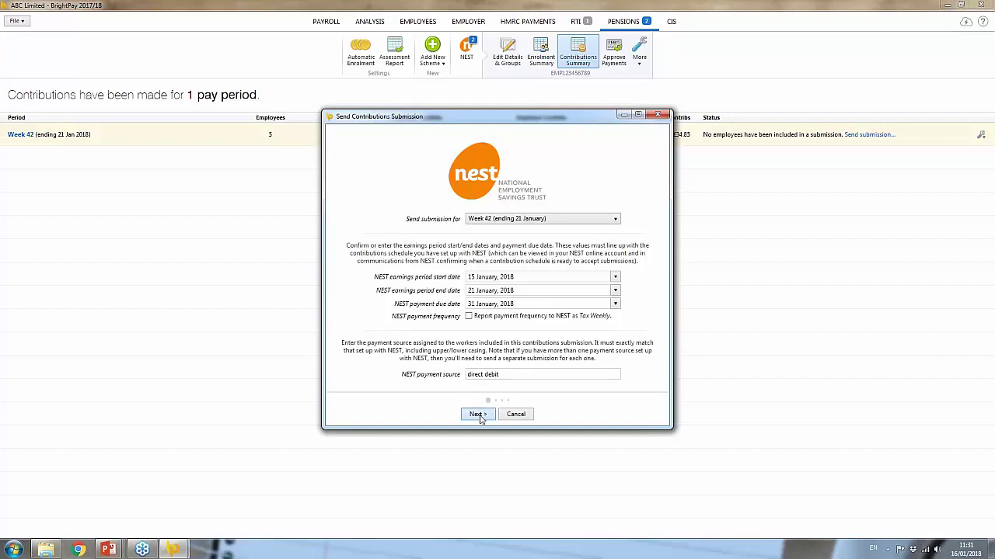
click(494, 416)
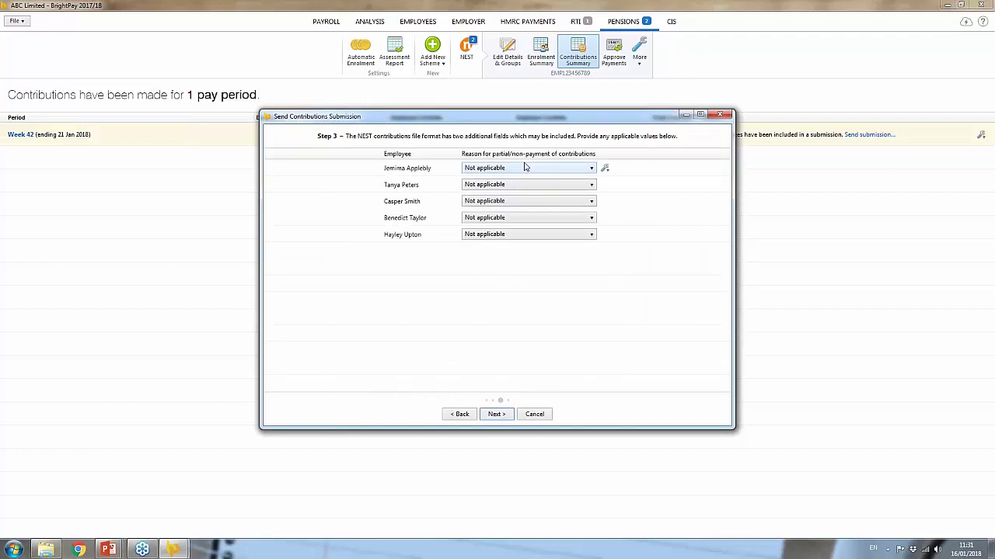
click(532, 170)
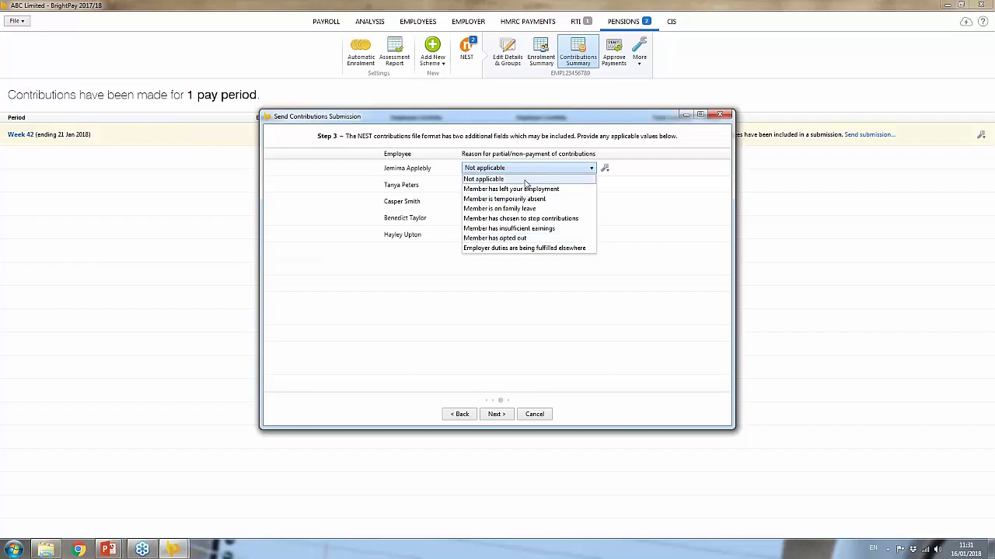
click(693, 223)
click(495, 414)
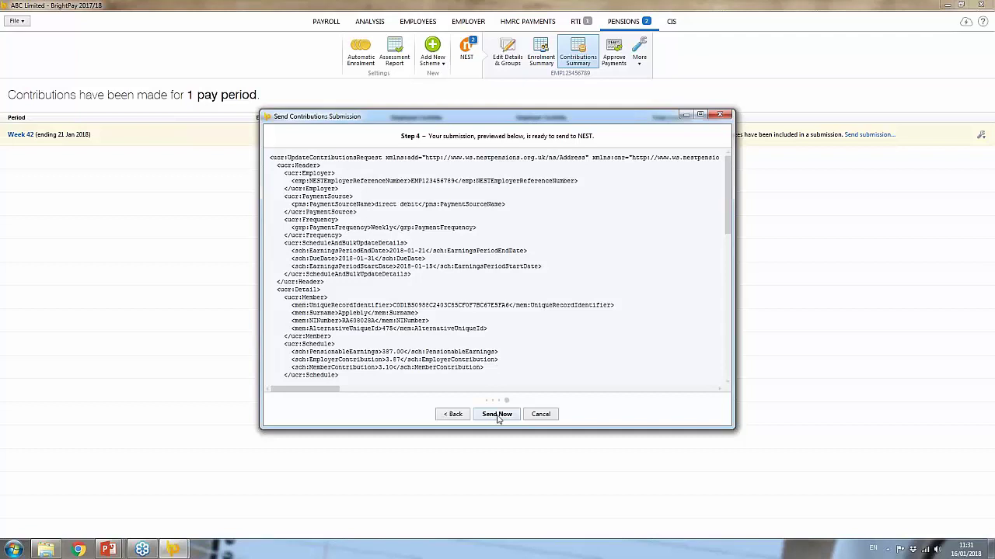
click(549, 417)
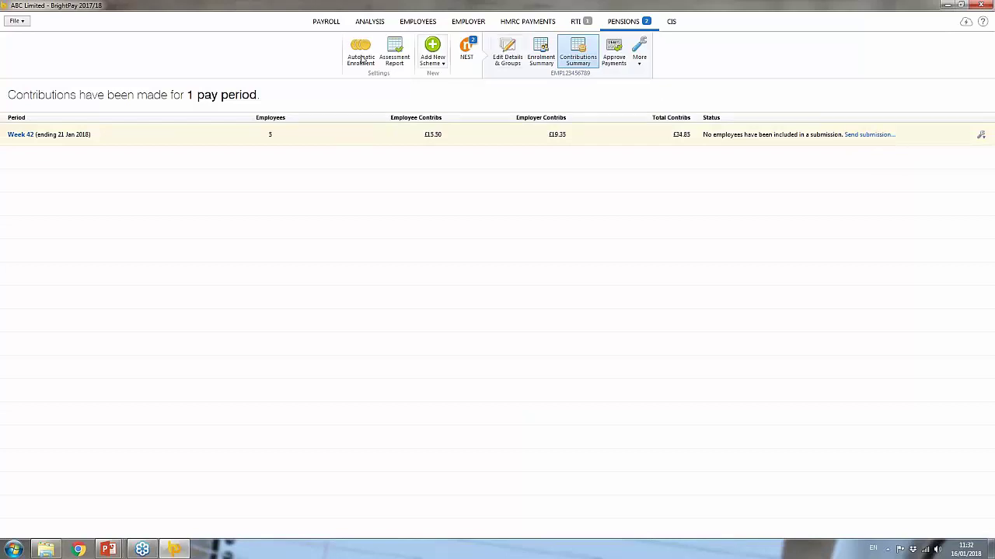
- Set the second employee's weekly pay to £500 for the week ending 28 January
click(323, 23)
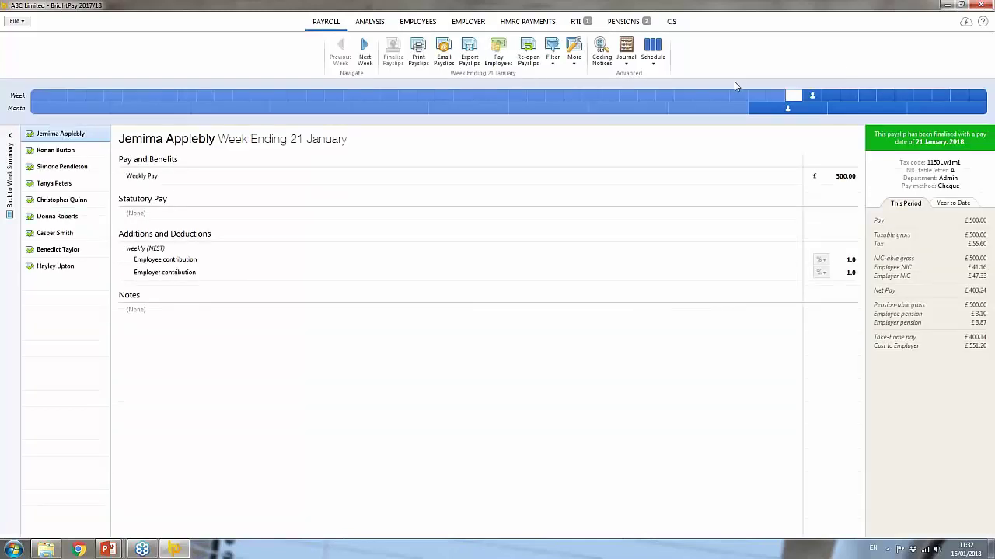
click(813, 96)
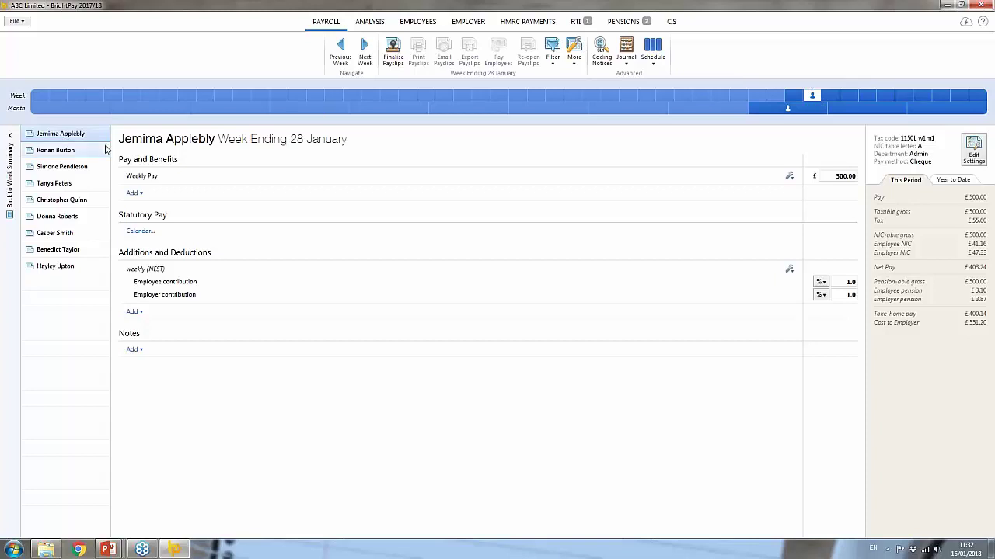
click(57, 149)
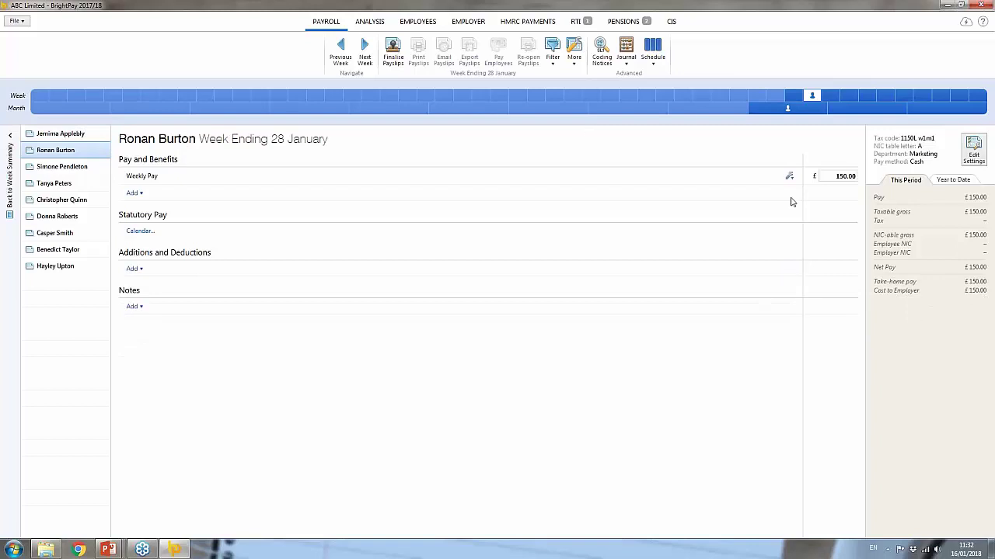
text(500)
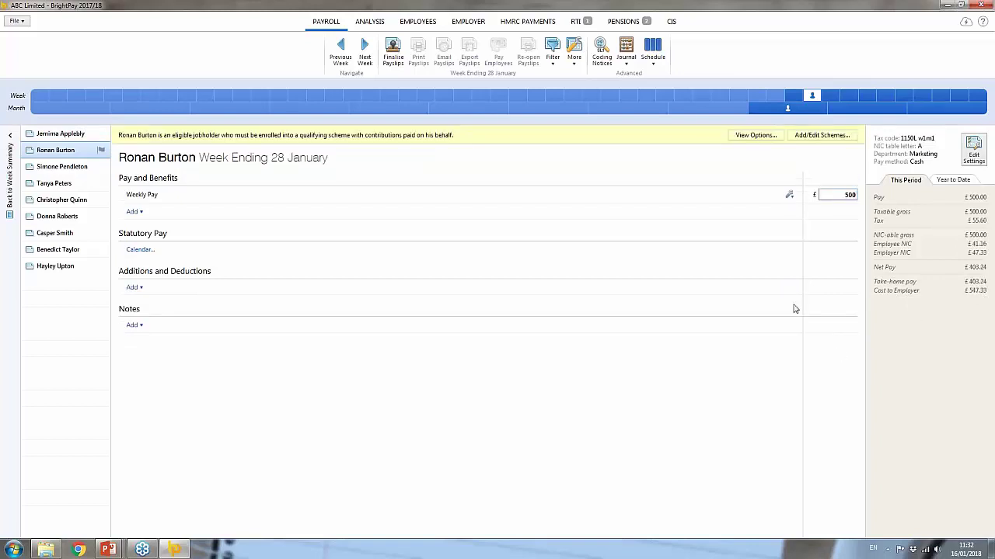
key(Return)
- Opt the first employee out of auto enrolment on 22 January 2018 with a contributions refund, and check the payslip for it
click(91, 137)
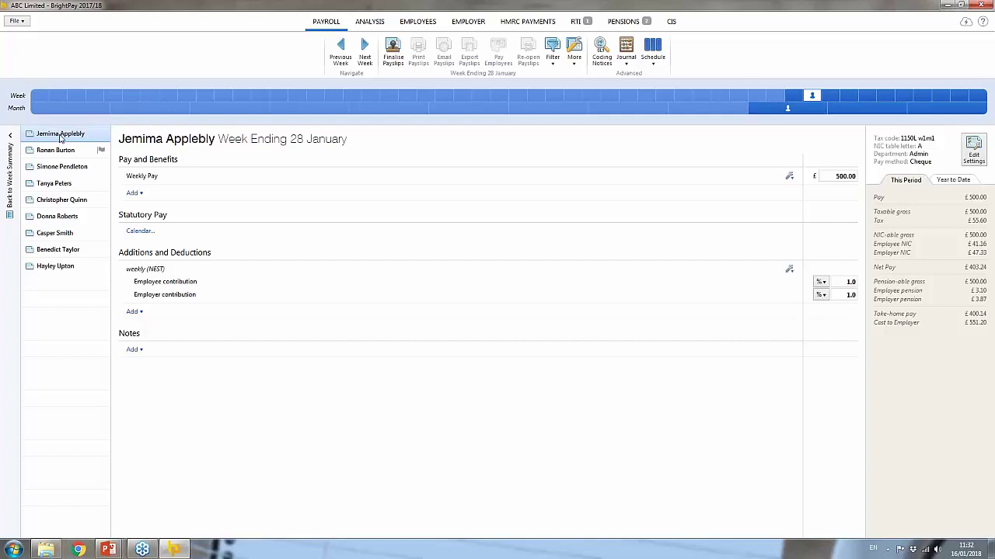
click(415, 24)
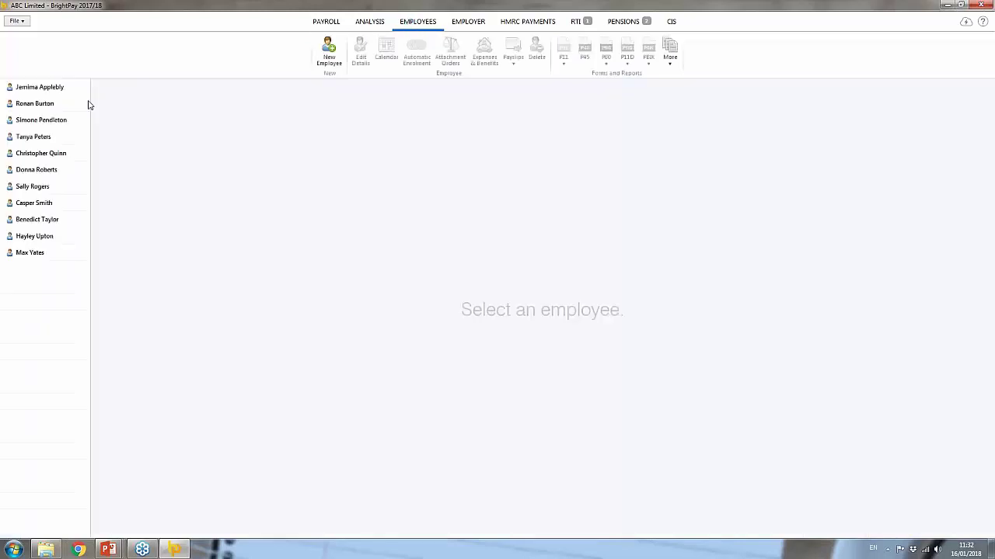
click(69, 89)
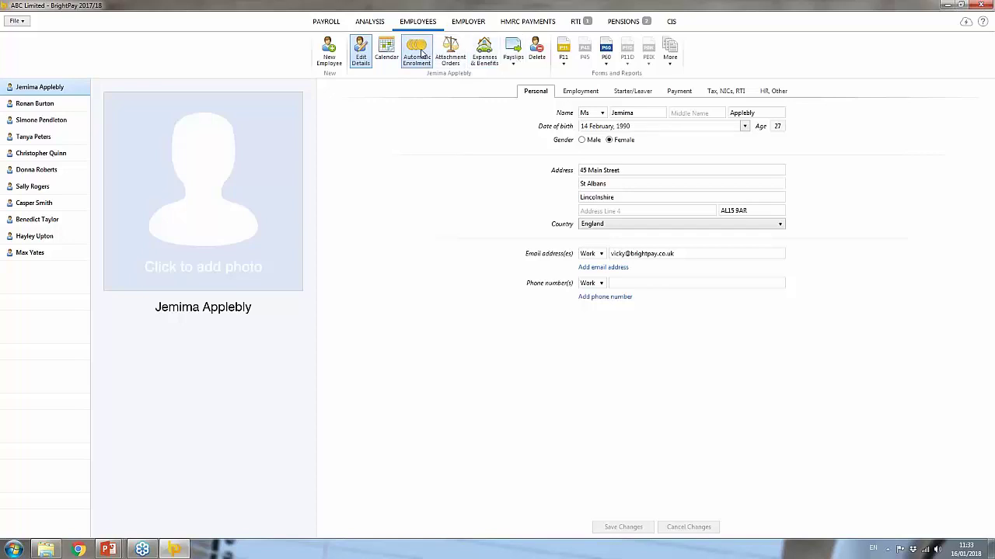
click(420, 52)
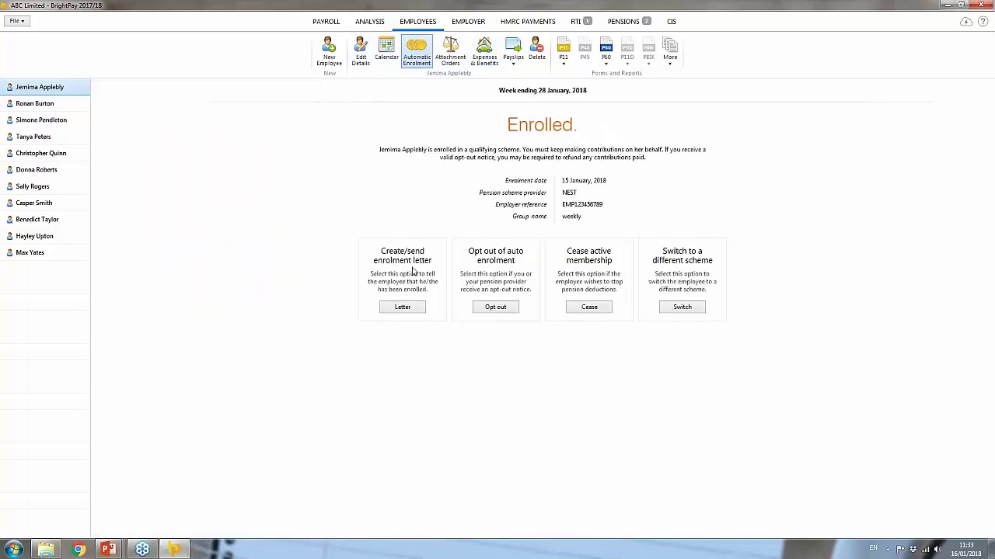
click(495, 307)
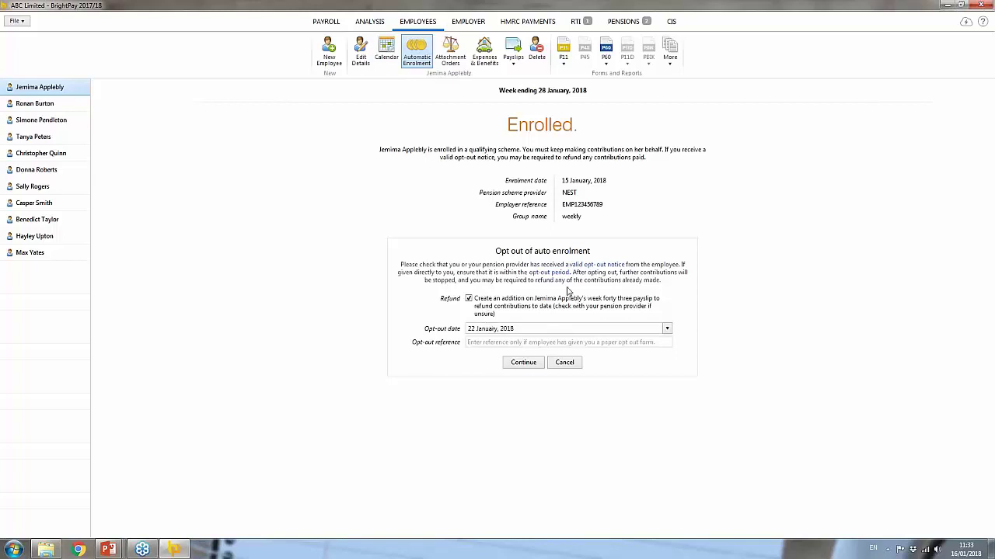
click(518, 362)
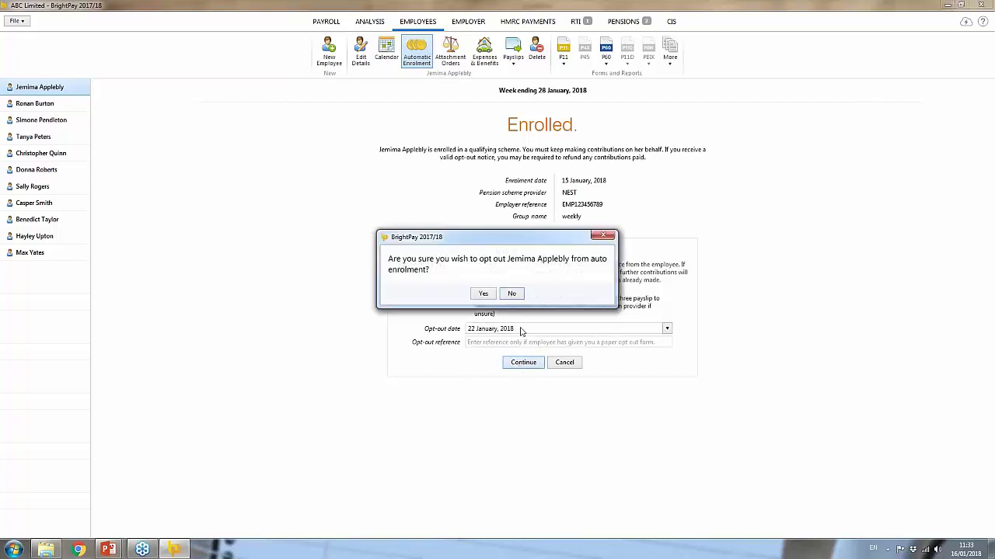
click(483, 295)
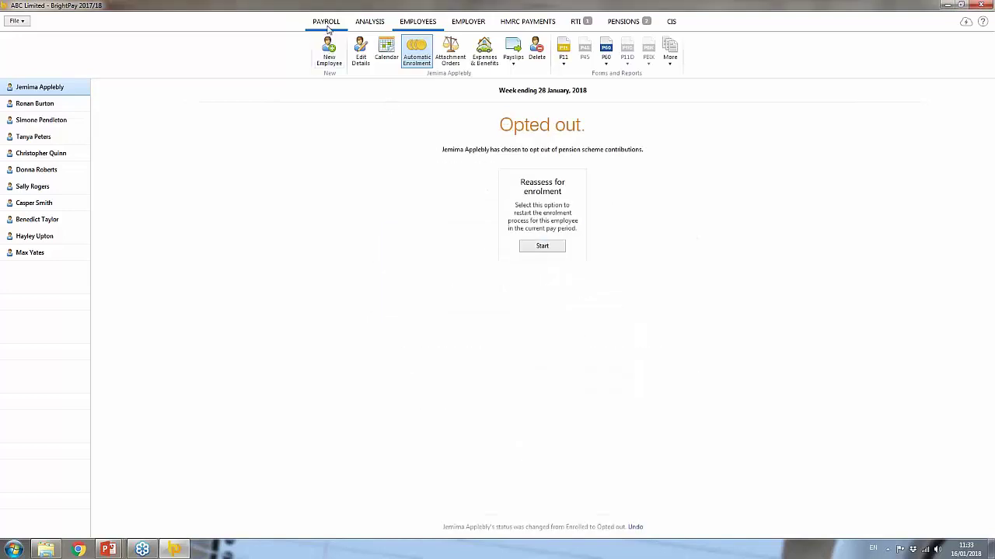
click(328, 27)
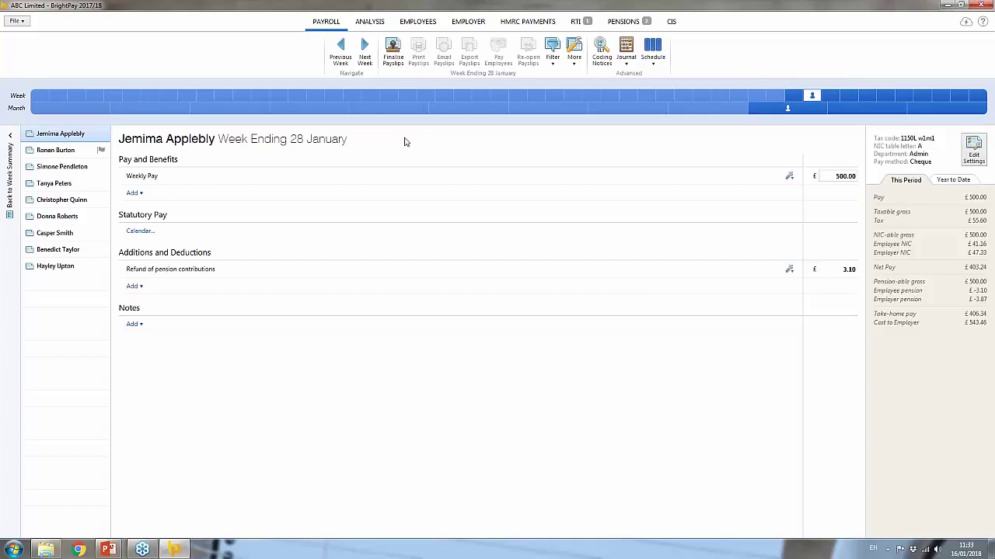
- Start a new payroll report and look through the period columns that can be added to it
click(367, 22)
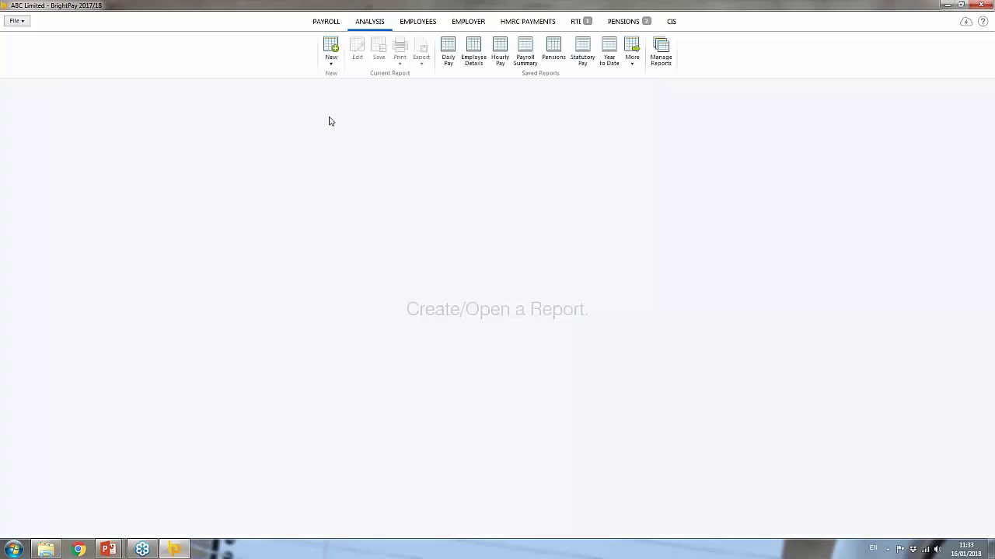
click(327, 51)
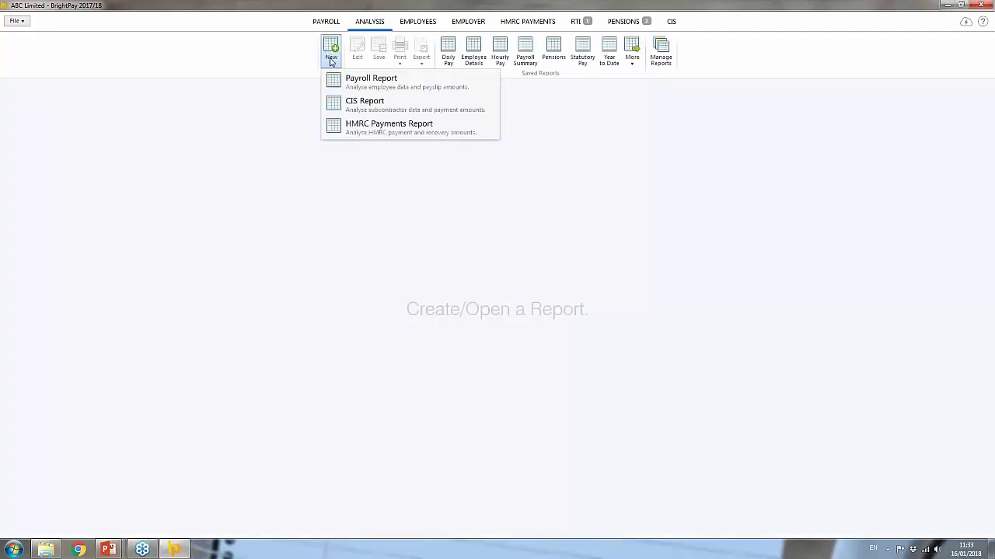
click(365, 89)
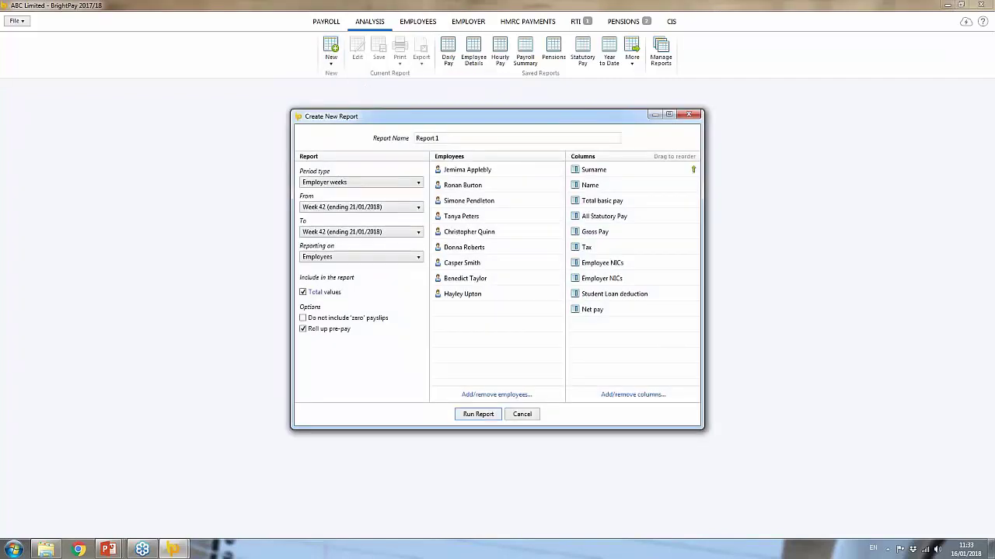
click(614, 395)
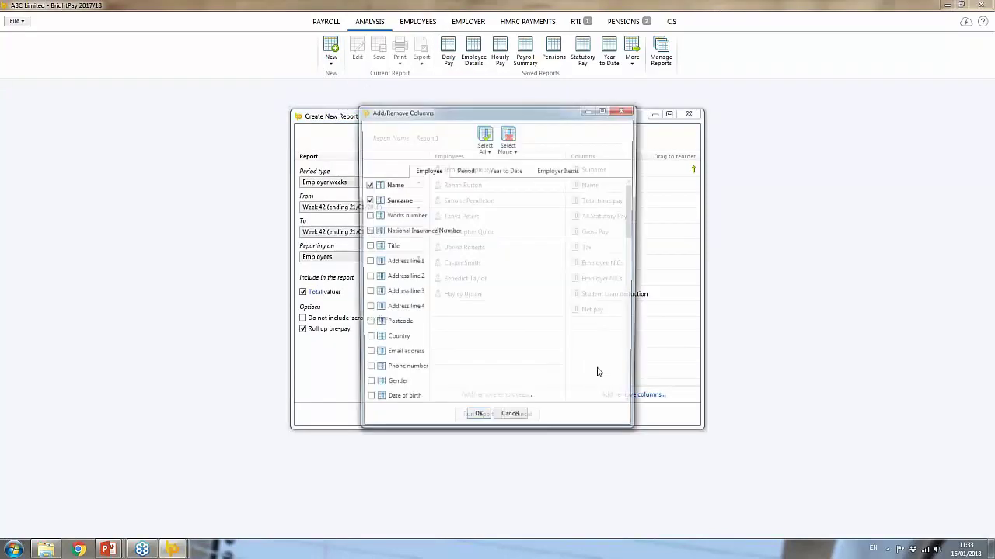
click(464, 171)
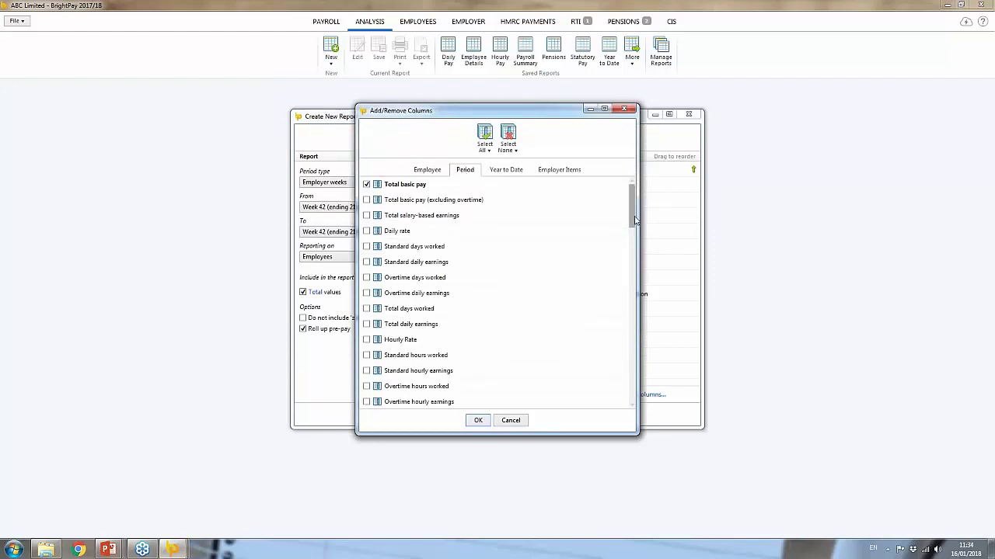
drag(634, 221, 637, 365)
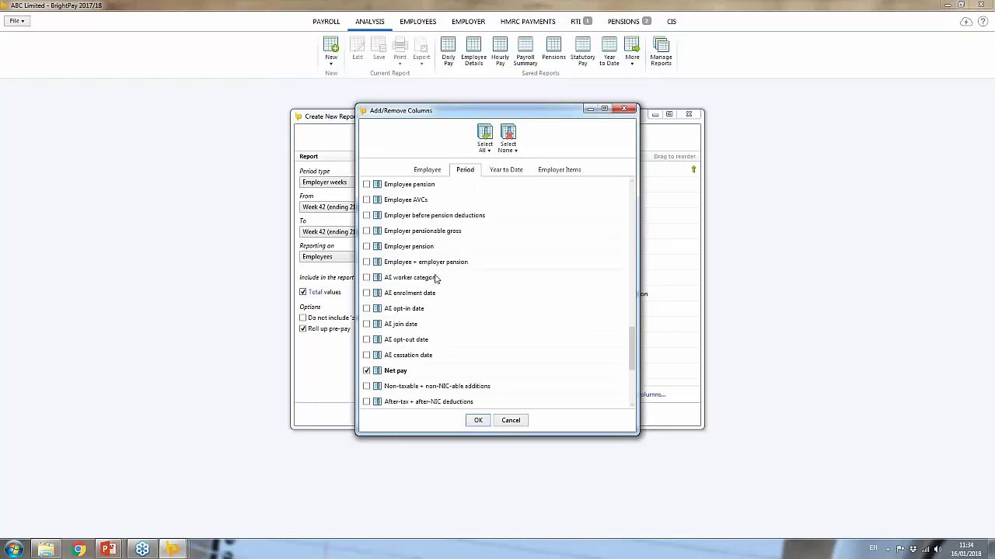
- Add the weekly (NEST) employee and employer contribution, both contribution %, qualifying earnings and total contribution columns to the report
click(546, 171)
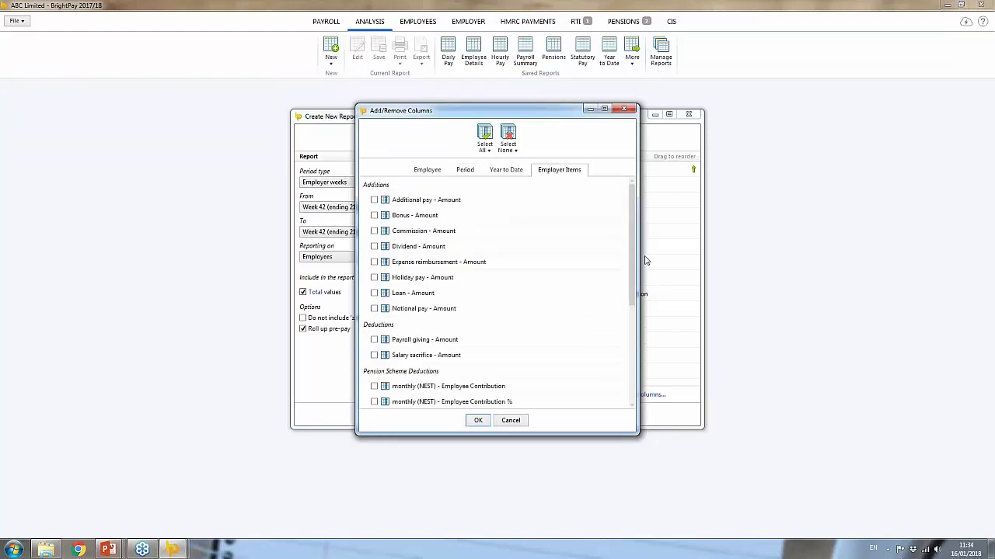
drag(634, 264, 631, 375)
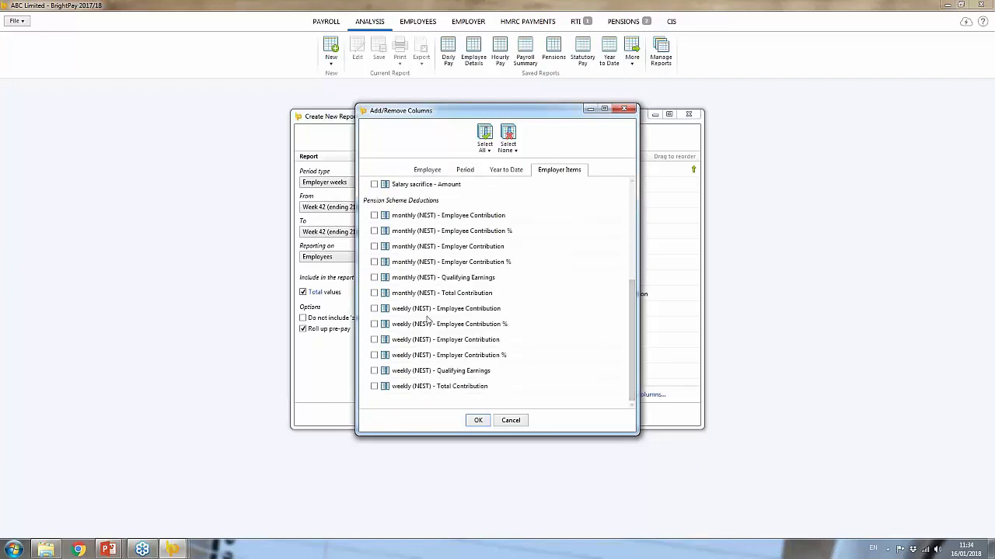
click(374, 308)
click(375, 324)
click(374, 339)
click(375, 355)
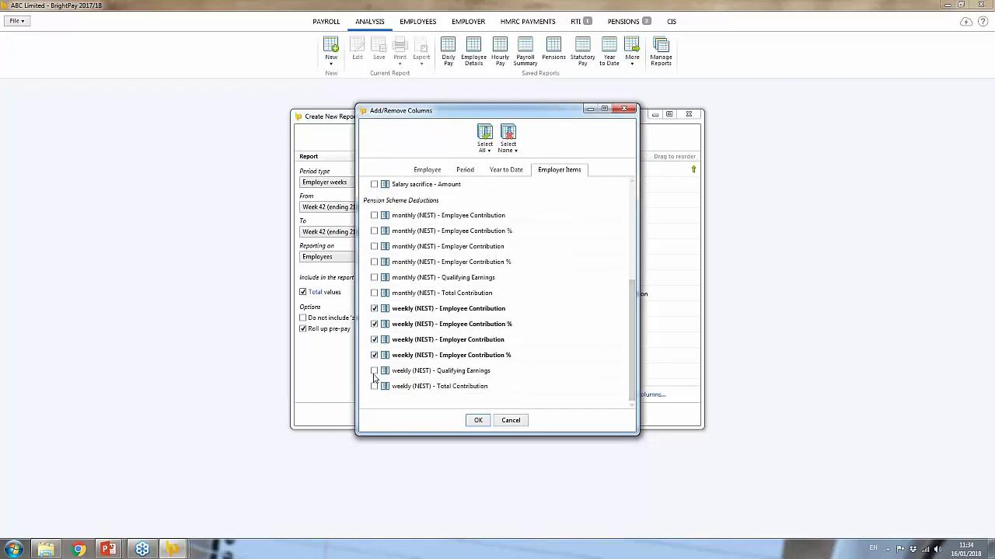
click(374, 370)
click(374, 386)
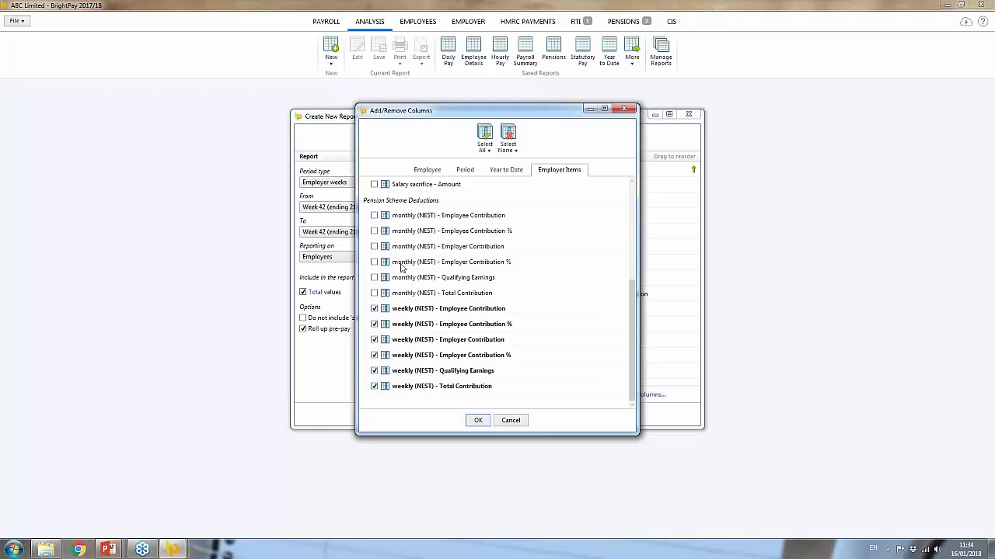
- Remove all period columns from the report and run it for Week 42 (ending 21/01/2018)
click(465, 166)
click(508, 140)
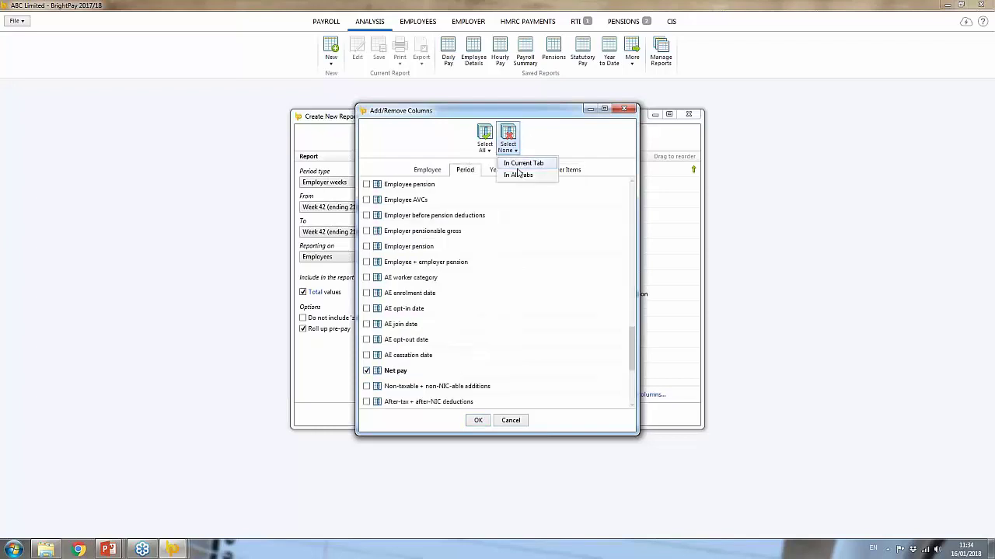
click(518, 165)
click(478, 421)
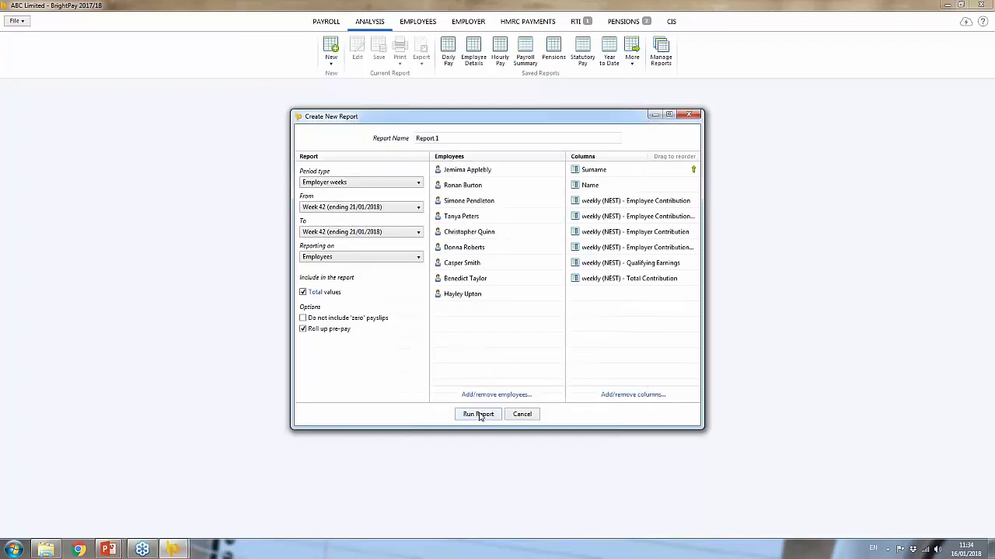
click(477, 414)
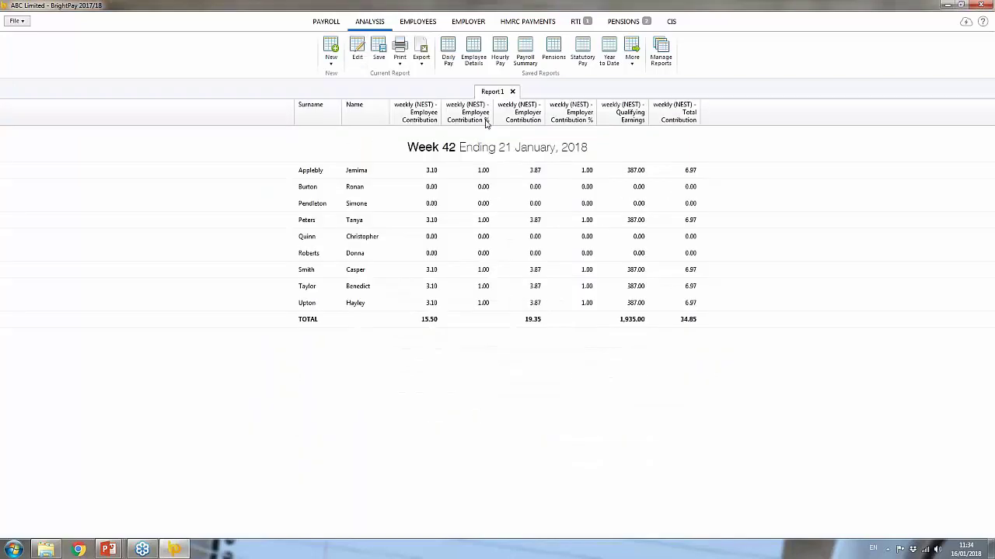
- Save the report as "AE Report", shown in the analysis toolbar, and try opening it from there
click(378, 51)
click(455, 227)
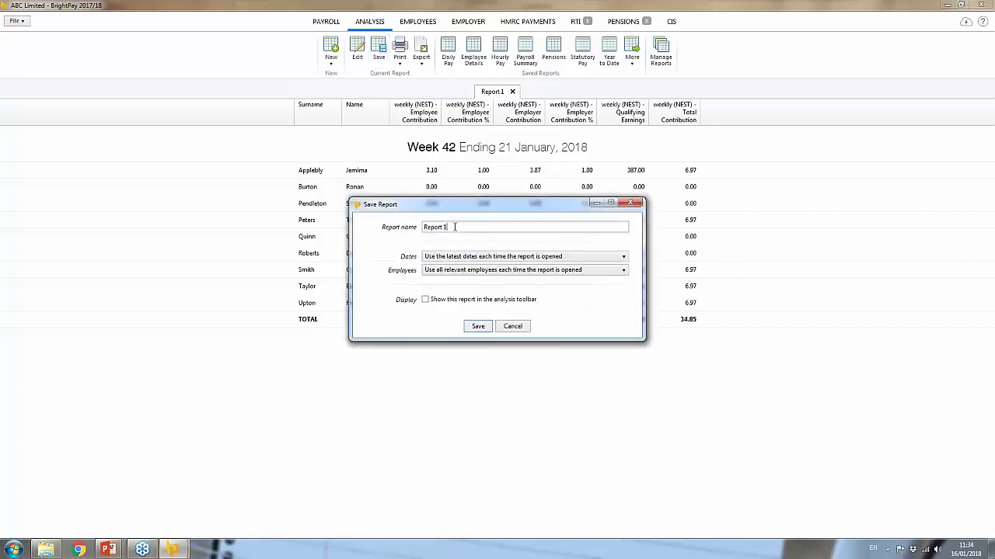
key(BackSpace)
key(BackSpace)
key(BackSpace)
key(BackSpace)
key(BackSpace)
key(BackSpace)
key(BackSpace)
key(BackSpace)
text(AE Report)
click(478, 300)
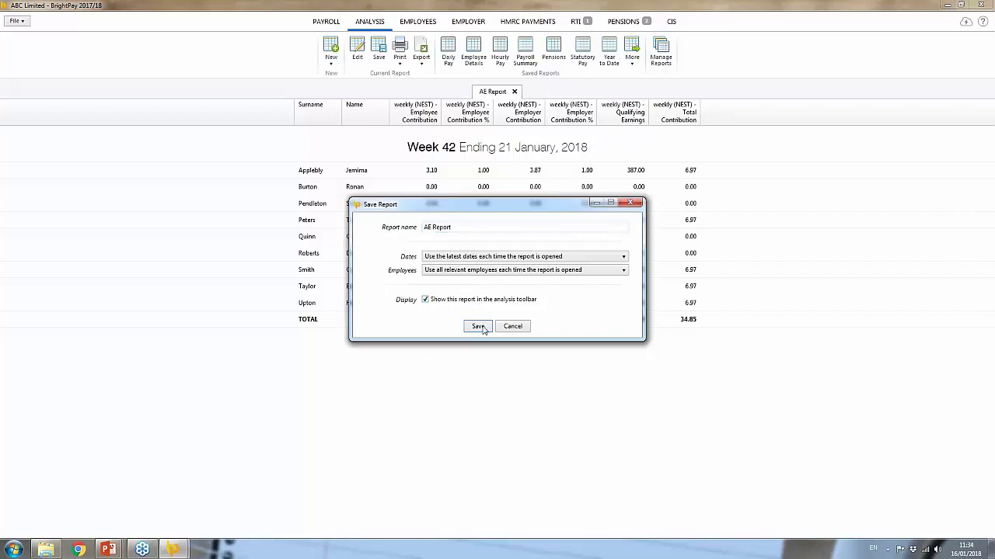
click(485, 330)
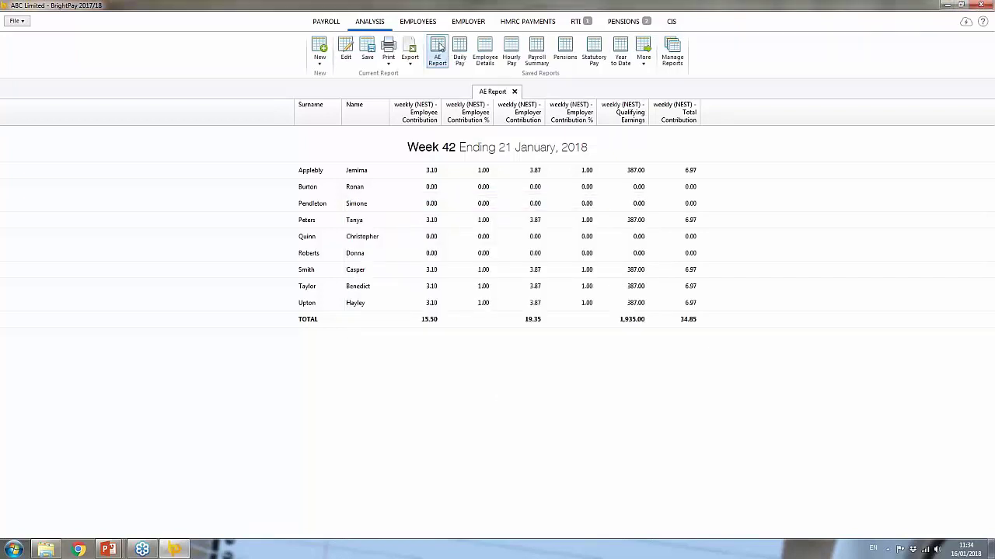
click(439, 48)
click(519, 414)
- Examine the employer's automatic enrolment settings for the duties start, re-enrolment, compliance declaration and communication reminders
click(319, 23)
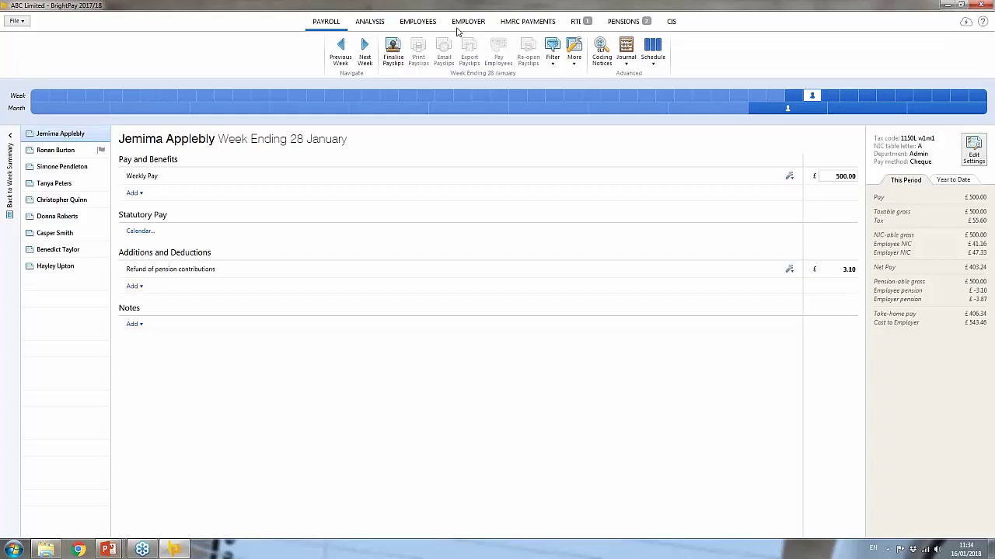
click(624, 24)
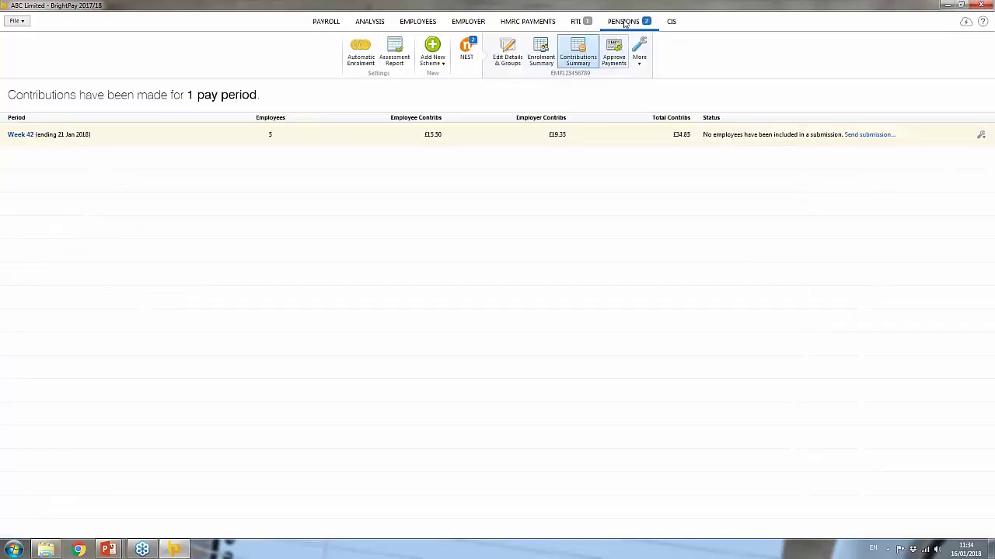
click(361, 59)
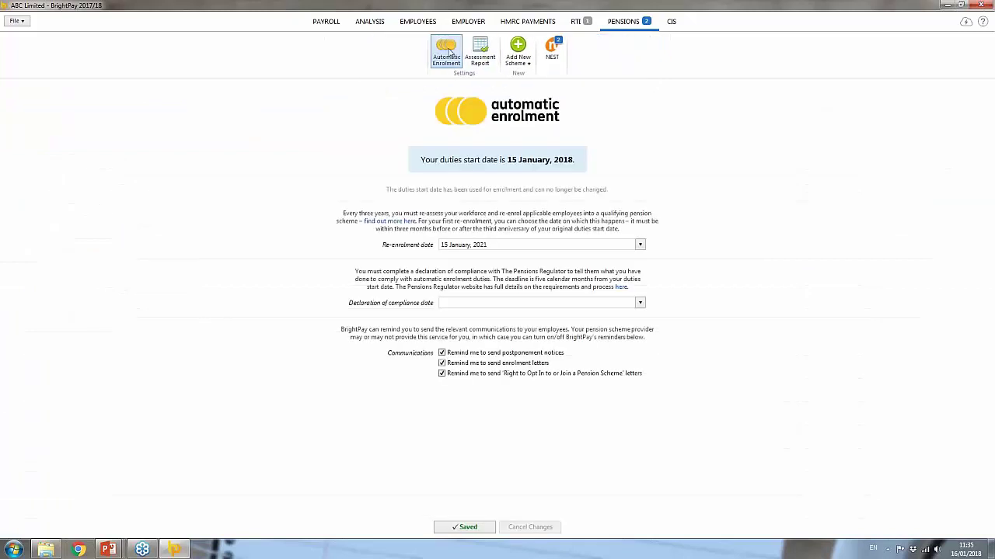
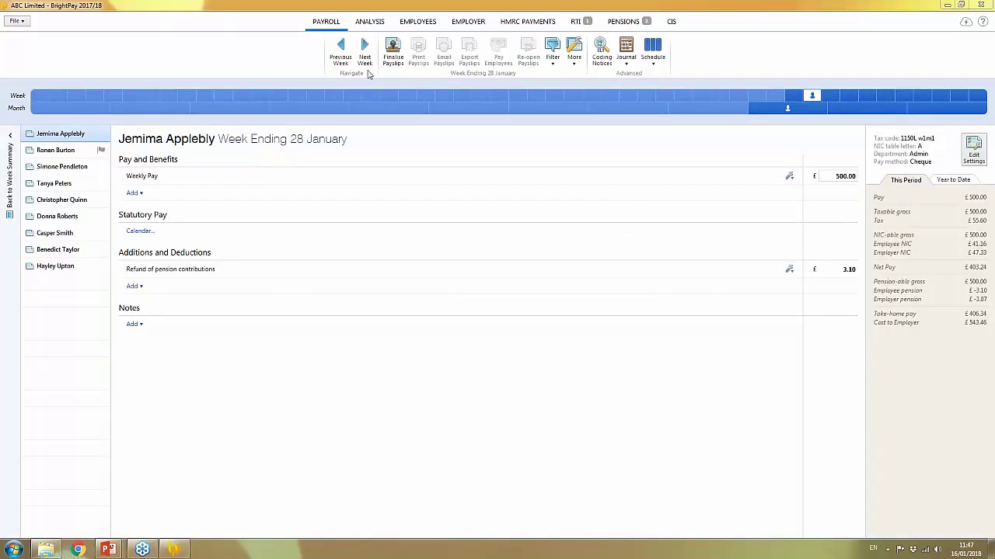
- Close the AE Report and start another payroll report, checking the period types and keeping Employer weeks
click(366, 24)
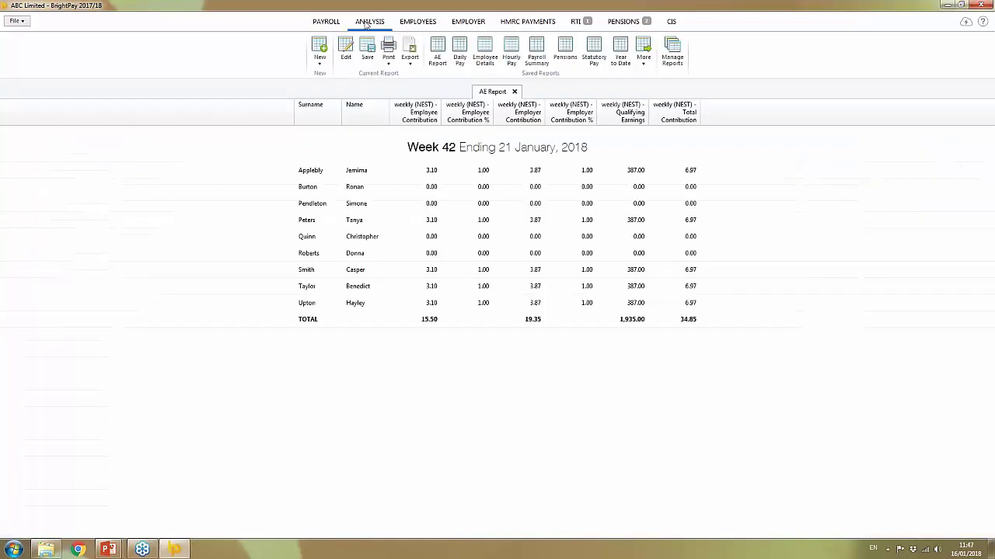
click(513, 91)
click(320, 60)
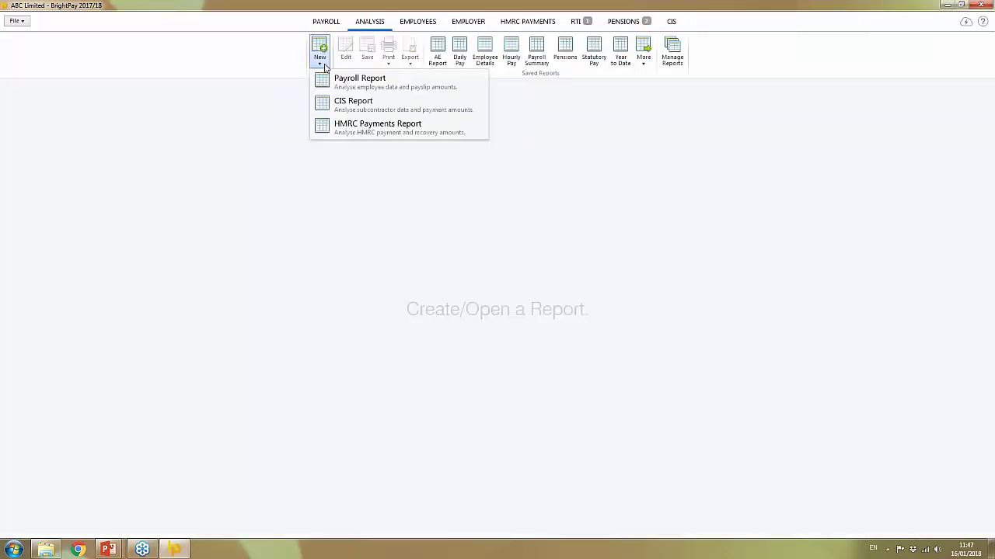
click(354, 87)
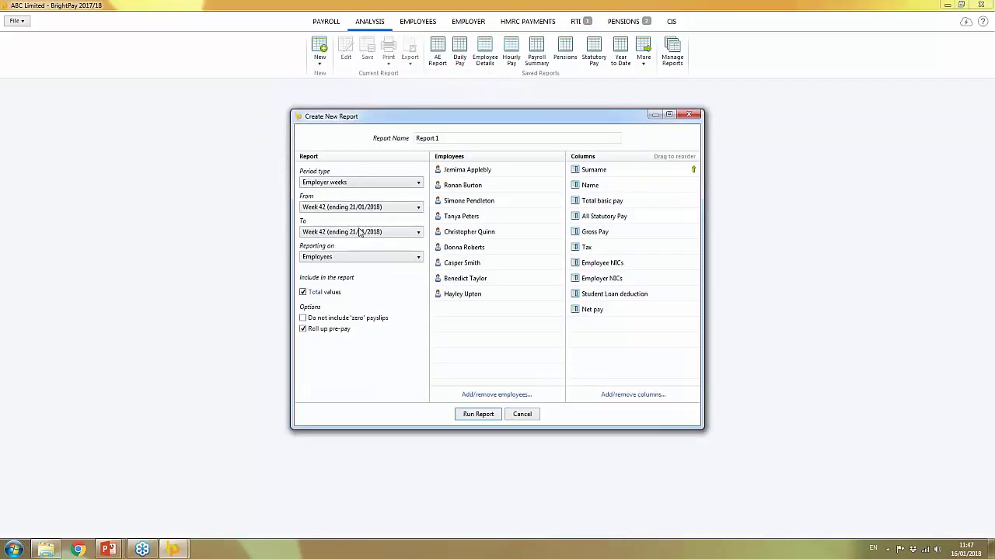
click(352, 185)
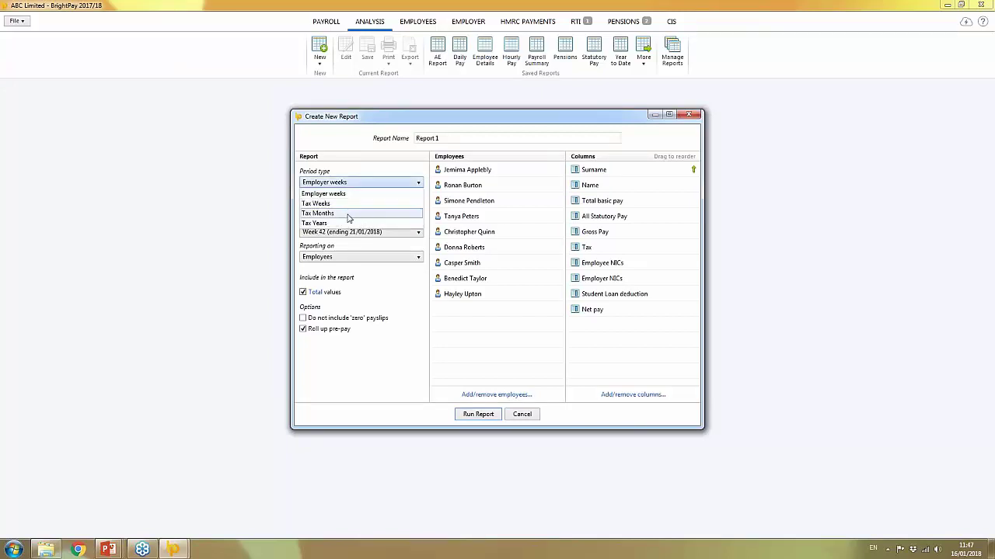
click(372, 180)
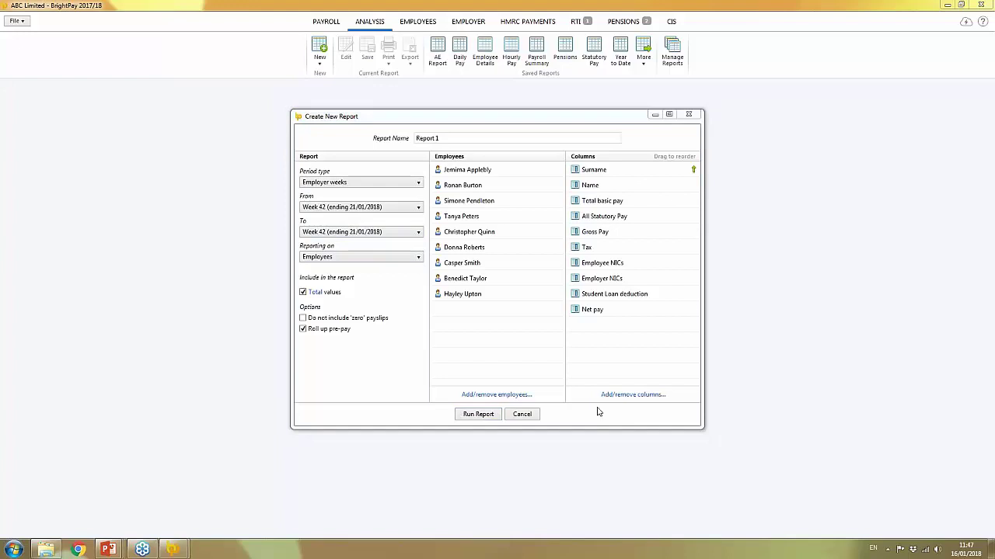
- Clear the new report's columns in every category and select only Name and Surname
click(632, 394)
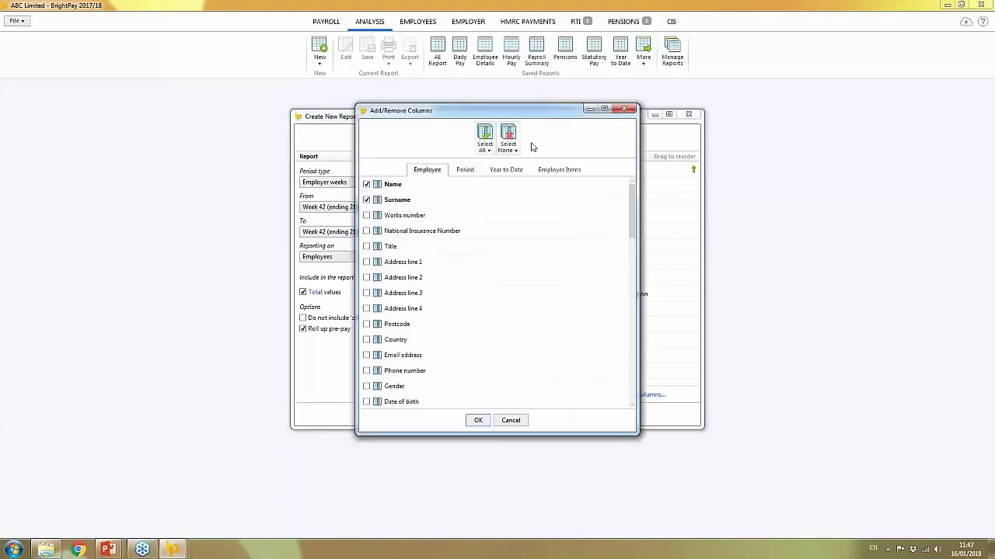
click(508, 147)
click(519, 175)
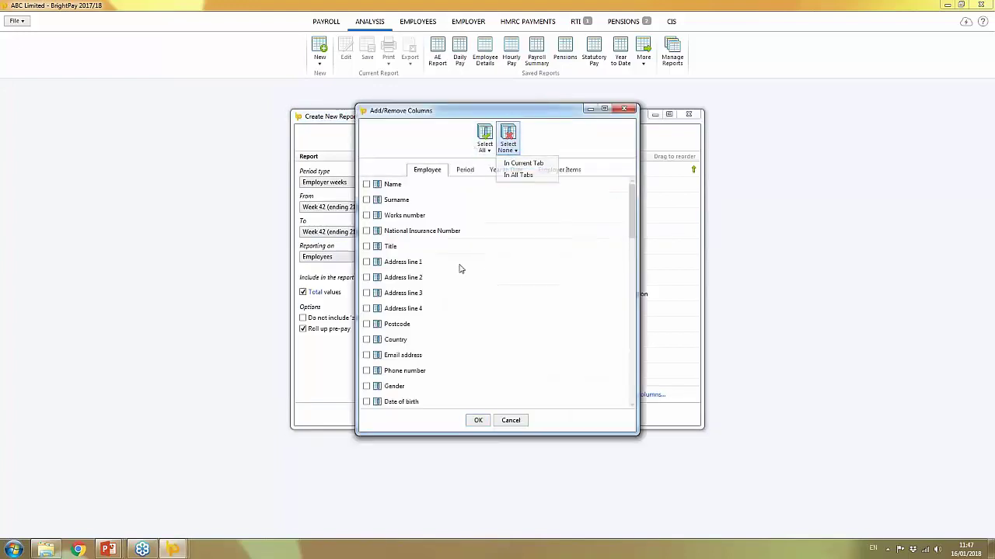
click(367, 184)
click(367, 199)
- Add the AE worker category, enrolment, opt-in, join, opt-out and cessation date columns, and run the report for Week 42
click(464, 170)
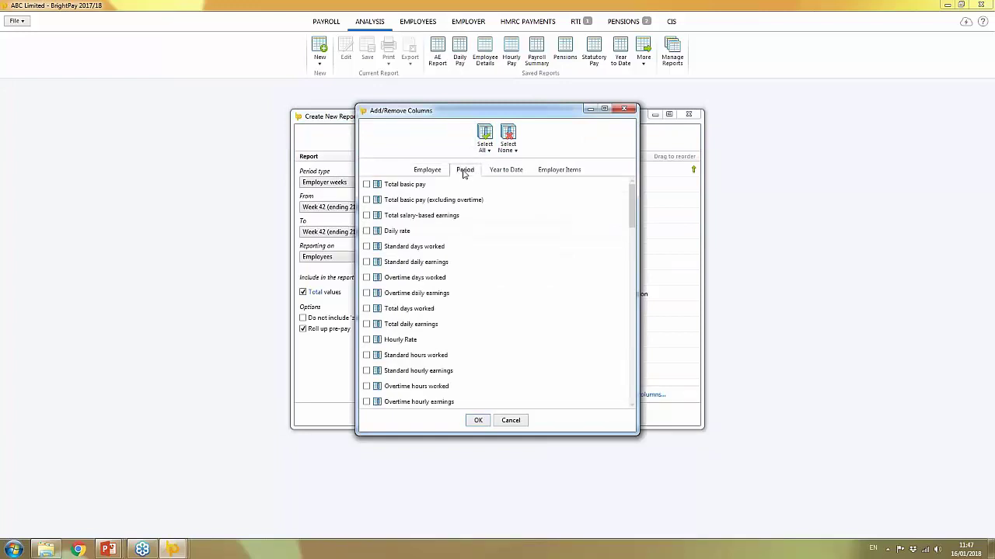
drag(632, 223, 622, 373)
click(367, 231)
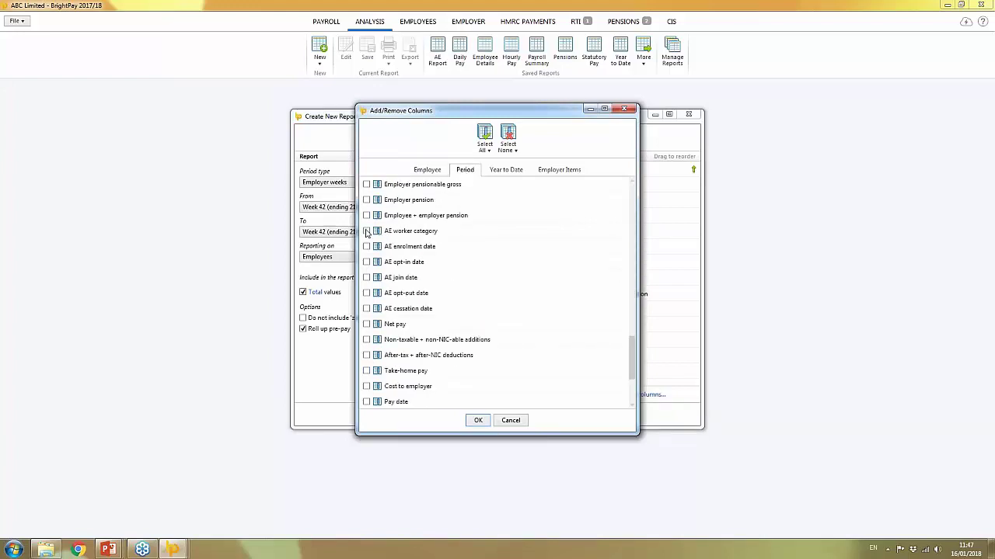
click(367, 246)
click(367, 262)
click(367, 277)
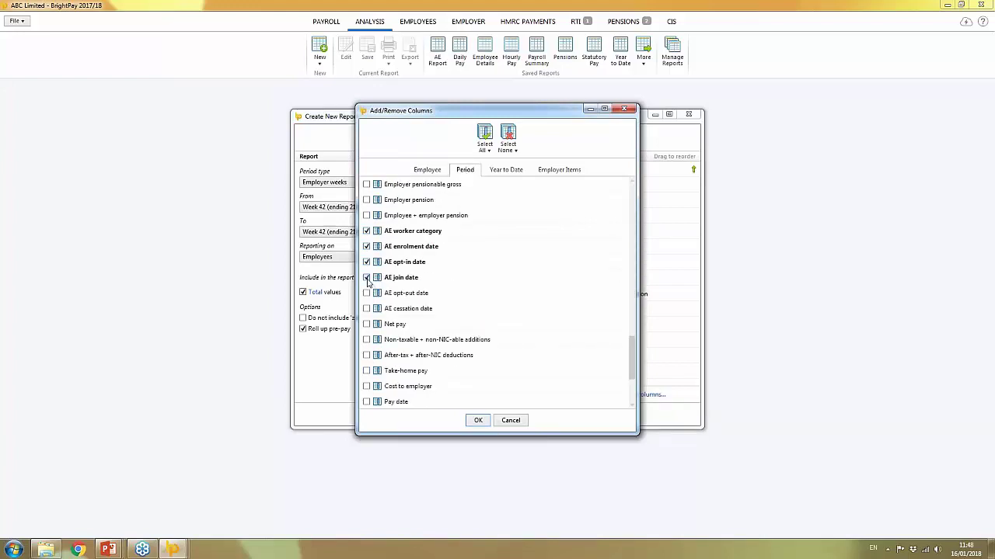
click(366, 293)
click(367, 309)
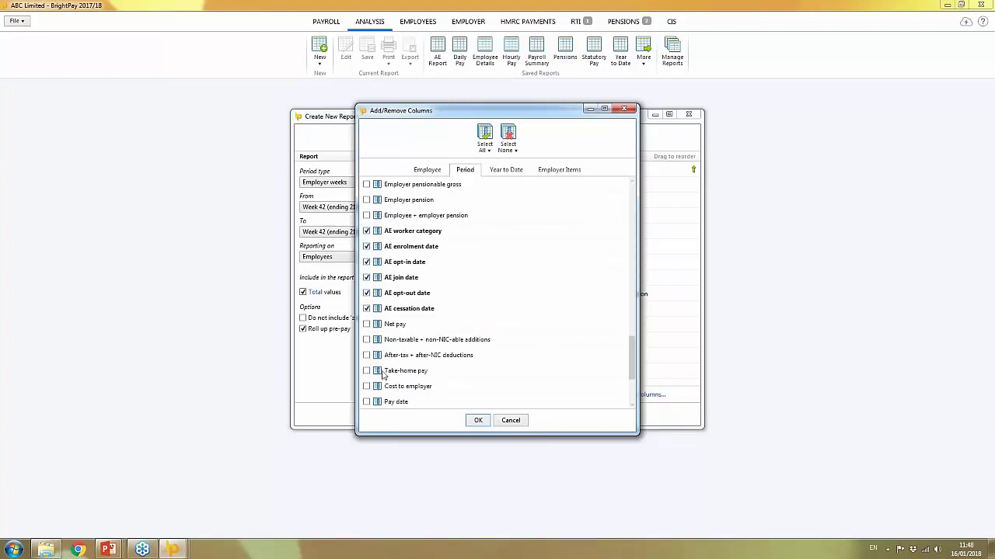
click(476, 422)
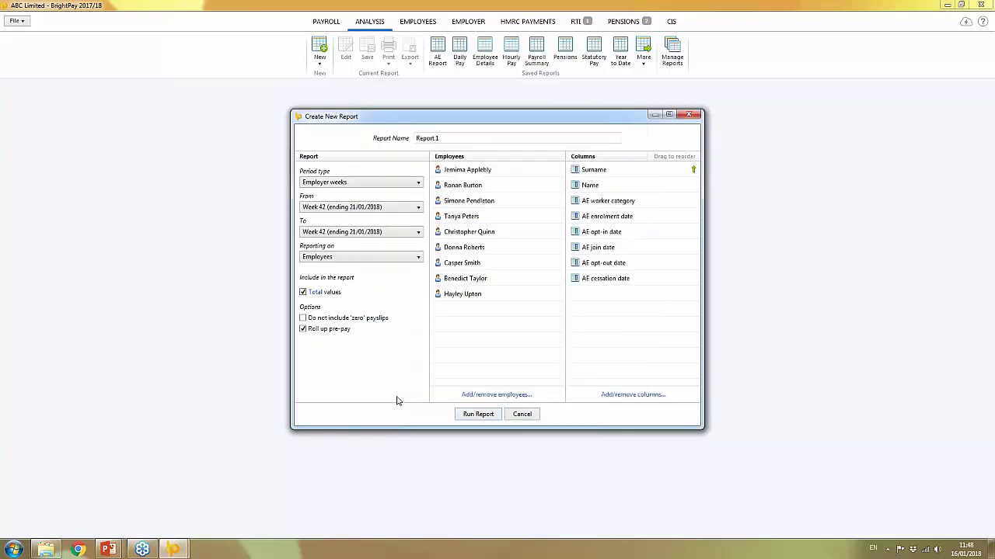
click(476, 416)
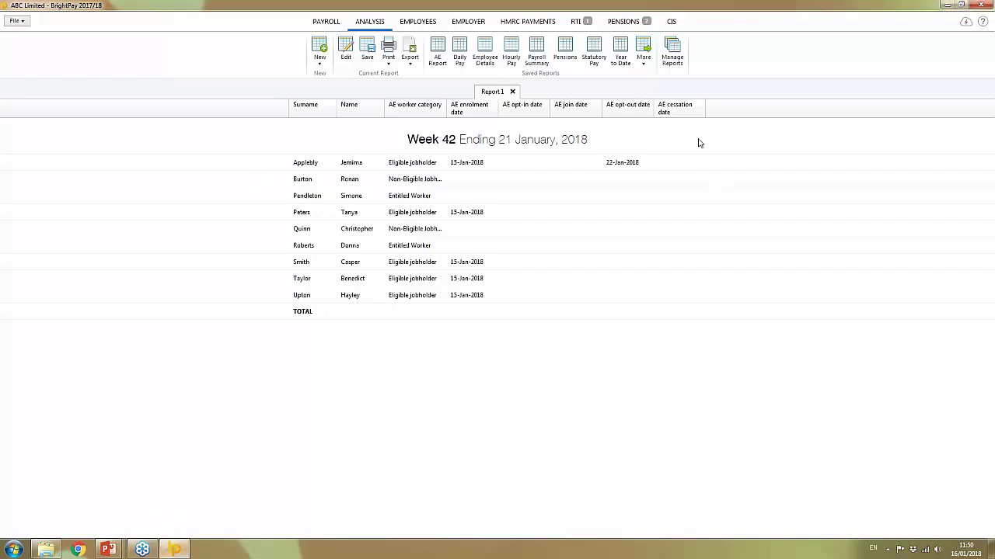
- Switch the fourth listed employee to the NEST monthly group with a 22 January 2018 enrolment date and relief at source
click(318, 25)
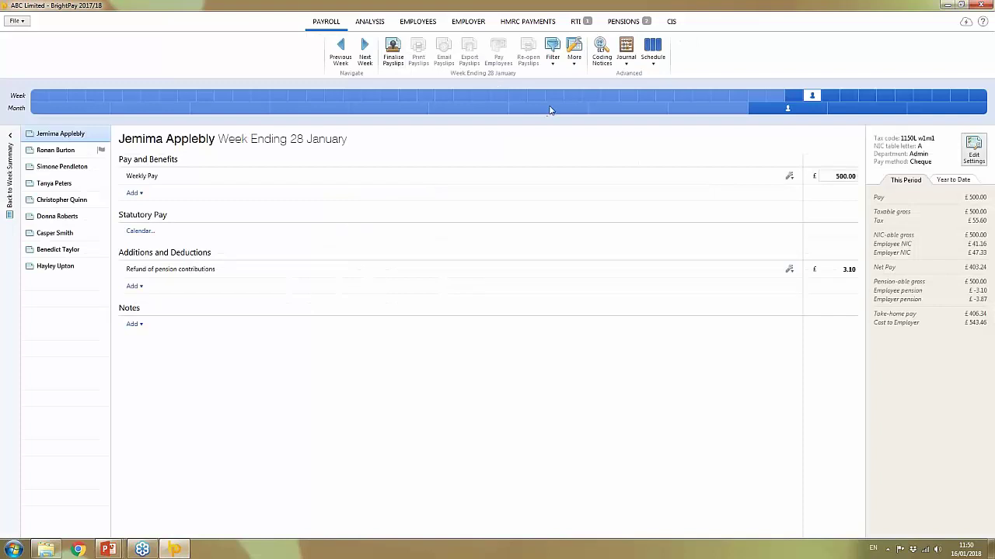
click(421, 28)
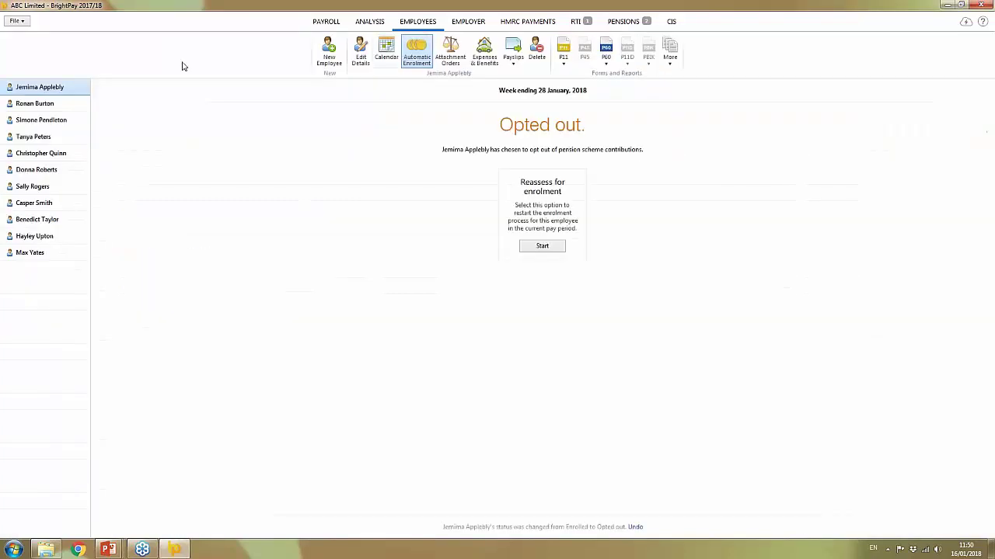
click(40, 118)
click(51, 137)
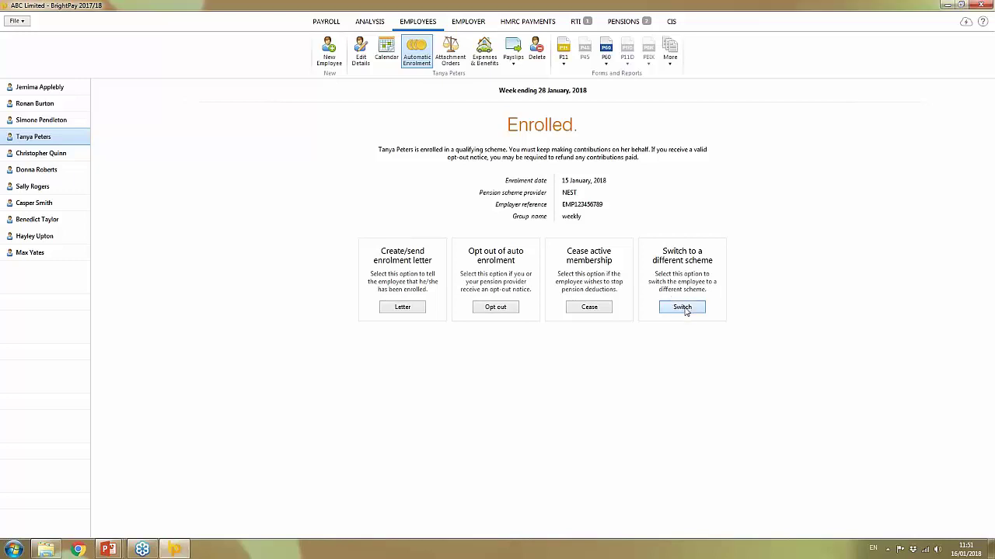
click(682, 307)
click(555, 284)
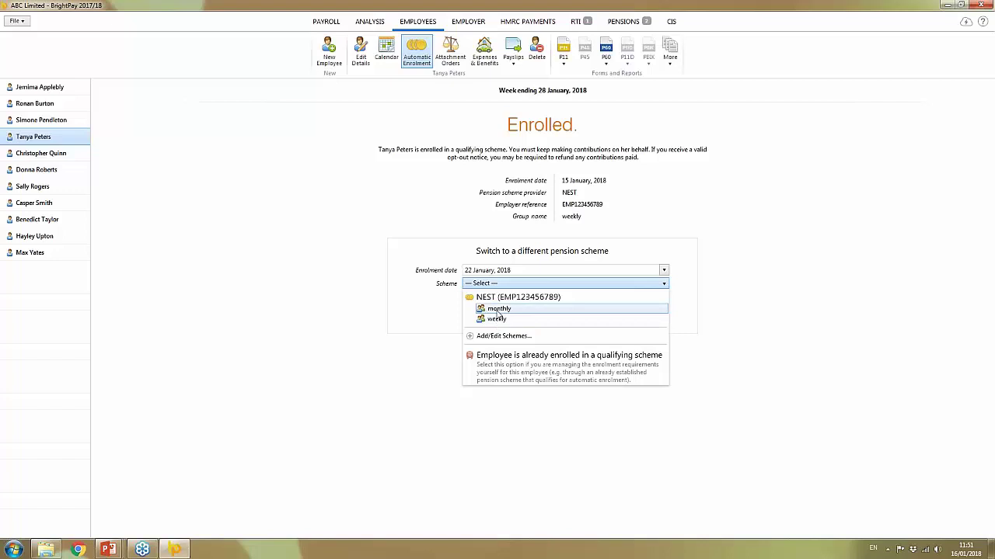
click(497, 310)
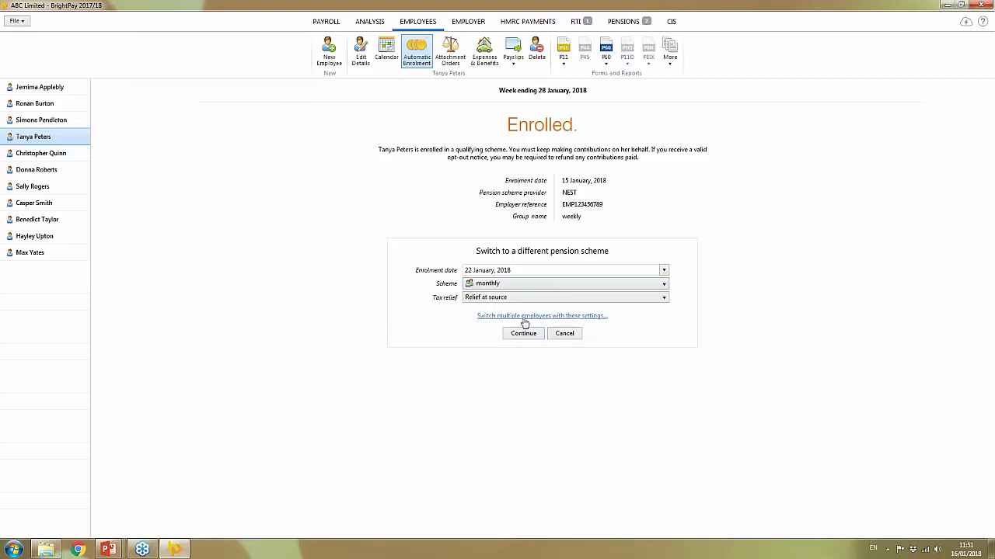
click(524, 334)
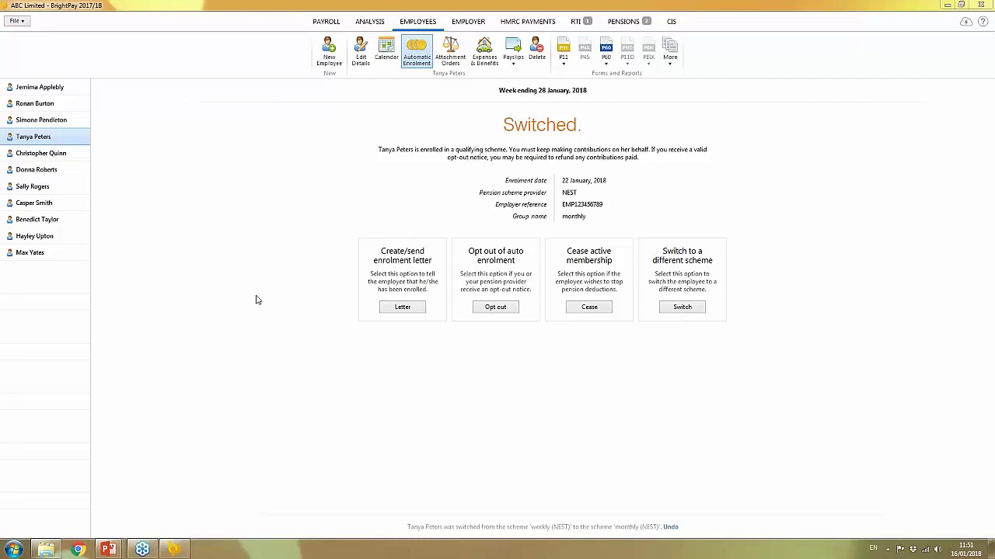
- Review the automatic enrolment status and options of the first two employees, and return to the employee who switched schemes
click(369, 21)
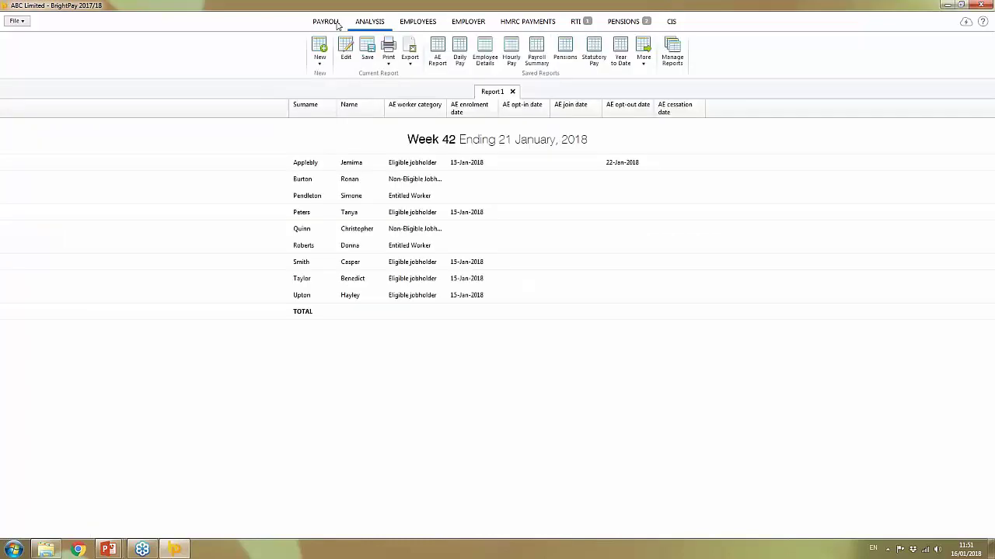
click(325, 21)
click(408, 26)
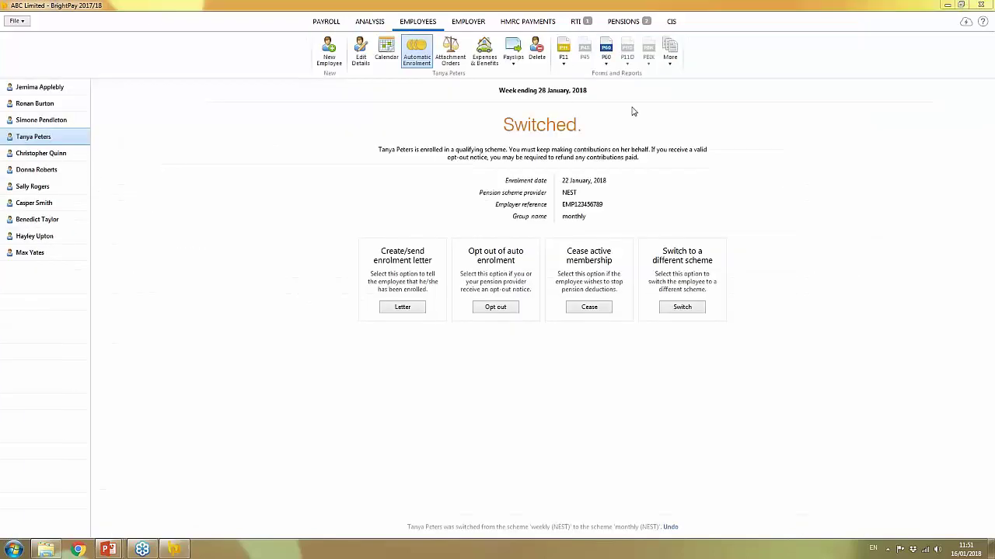
click(67, 89)
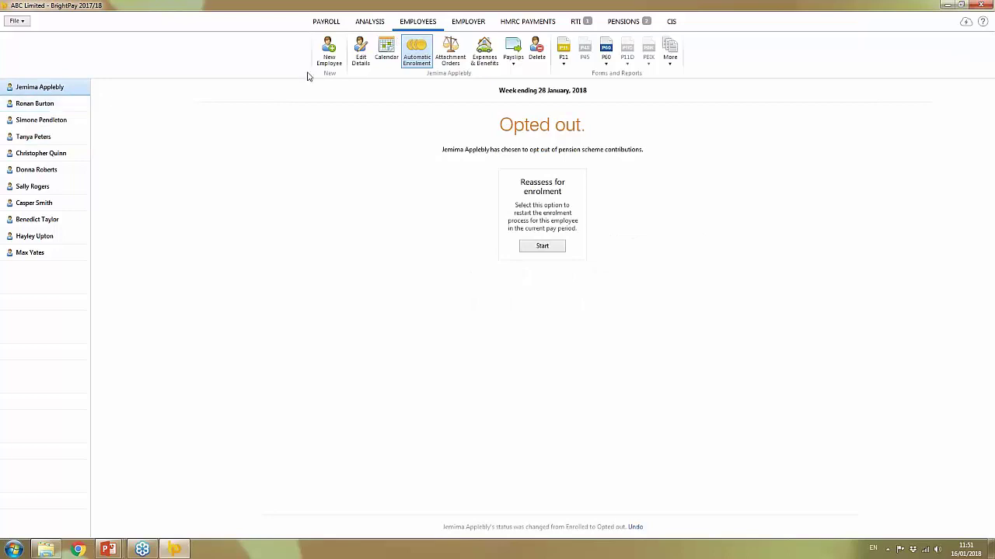
click(54, 104)
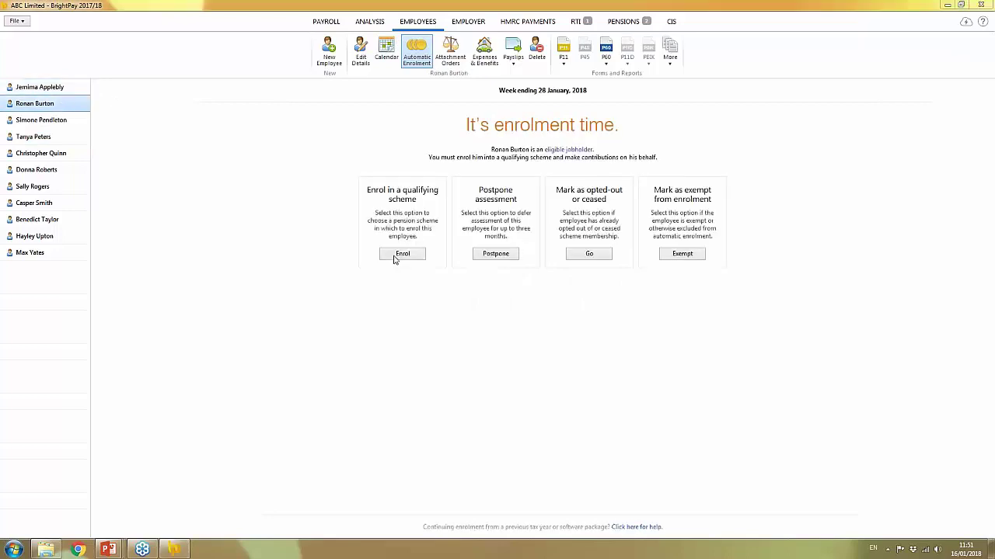
click(48, 138)
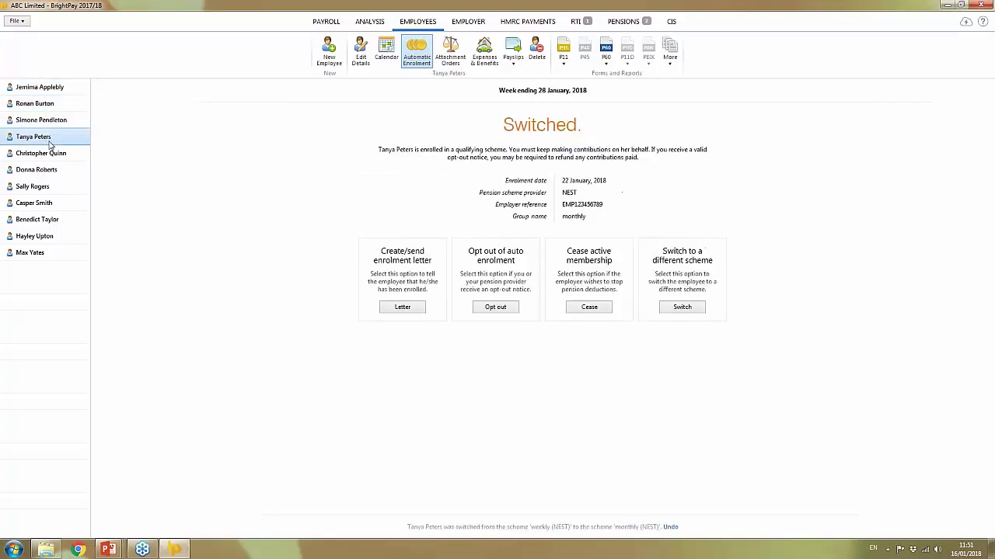
- Preview the switched employee's enrolment letter, read through its pages and close the preview
click(405, 307)
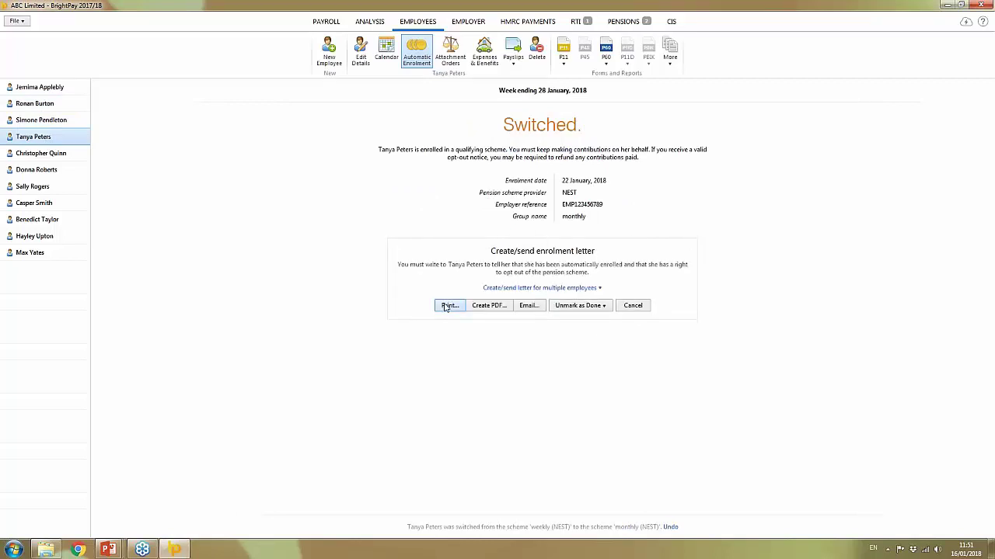
click(447, 306)
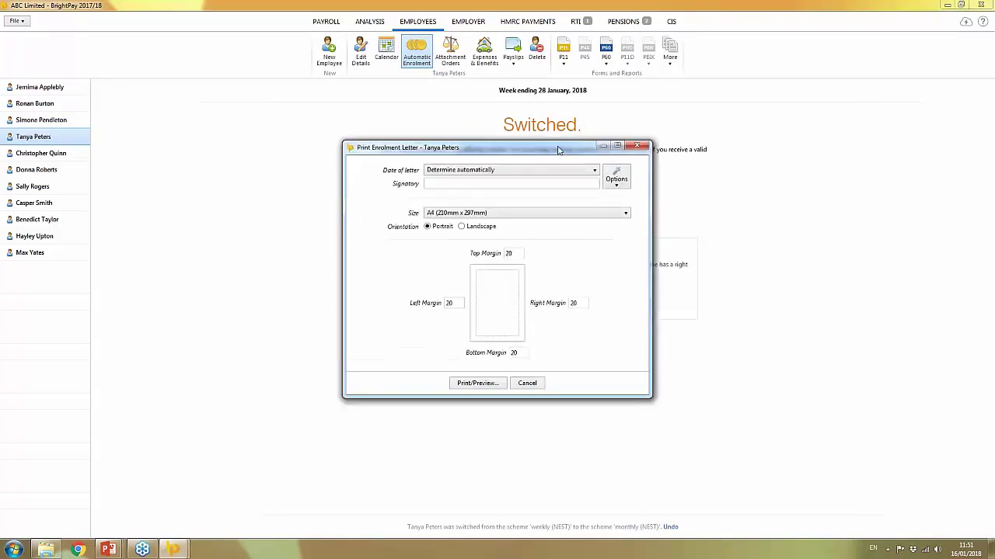
drag(557, 150, 526, 65)
click(446, 298)
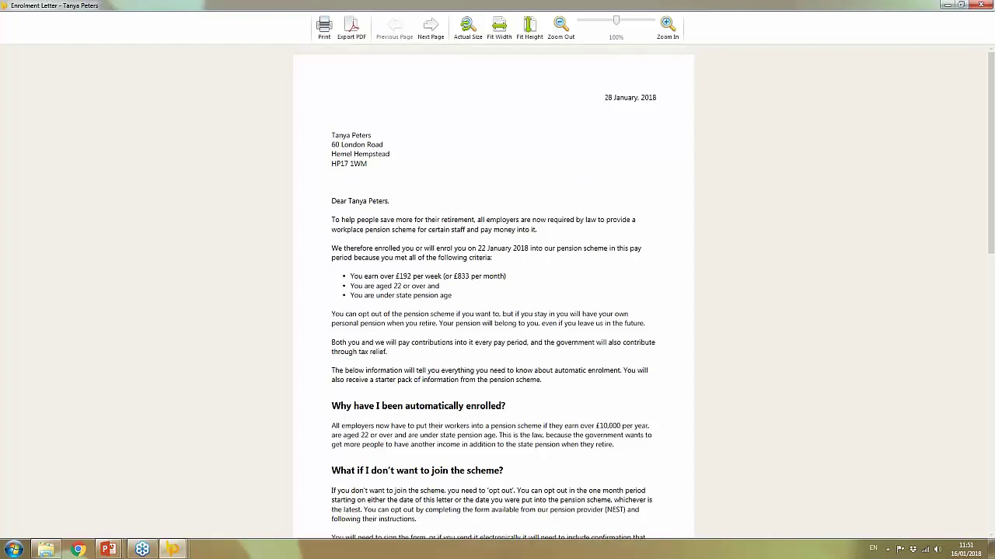
scroll(714, 189, down, 15)
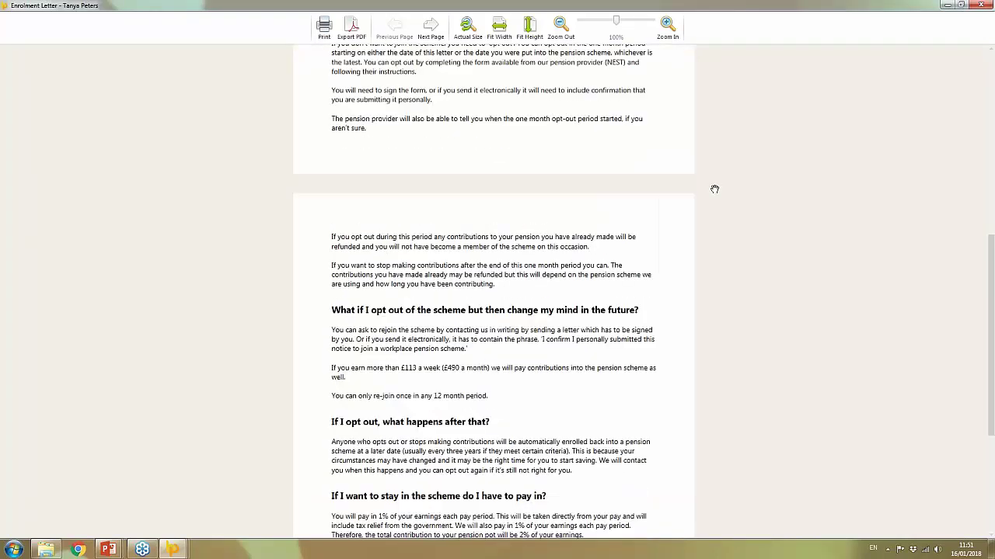
scroll(714, 189, up, 15)
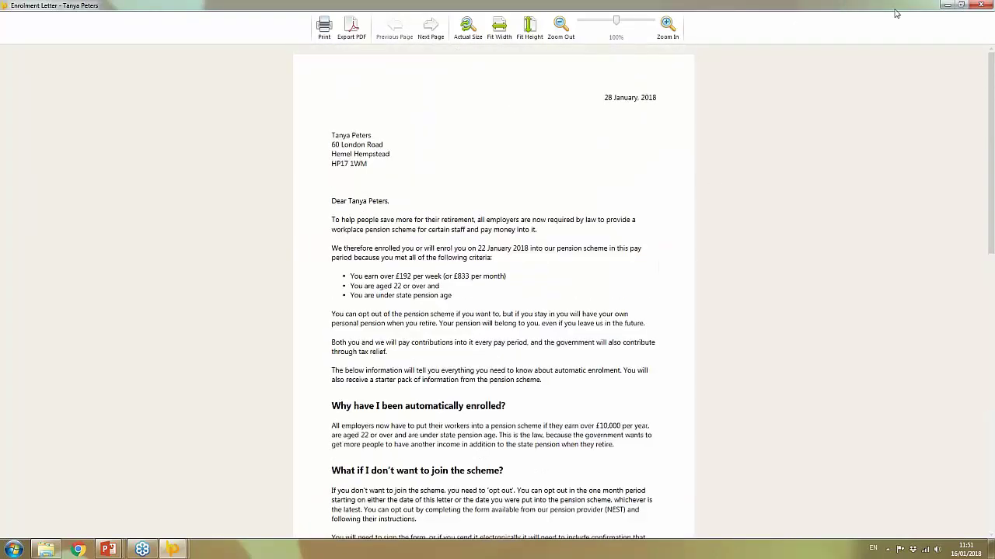
click(981, 5)
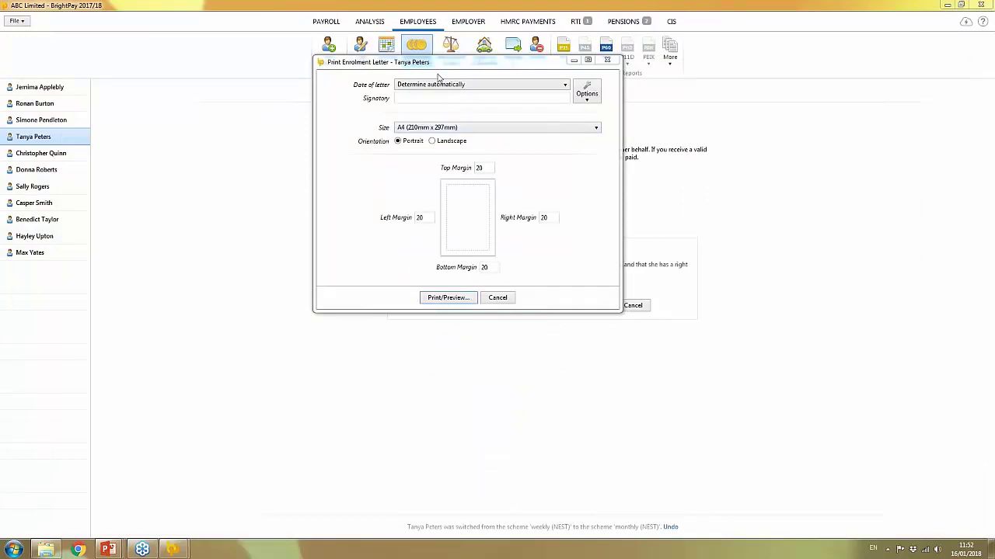
- Examine the enrolment letter's logo, employer address, date and spacing options, and cancel the letter printing
click(587, 94)
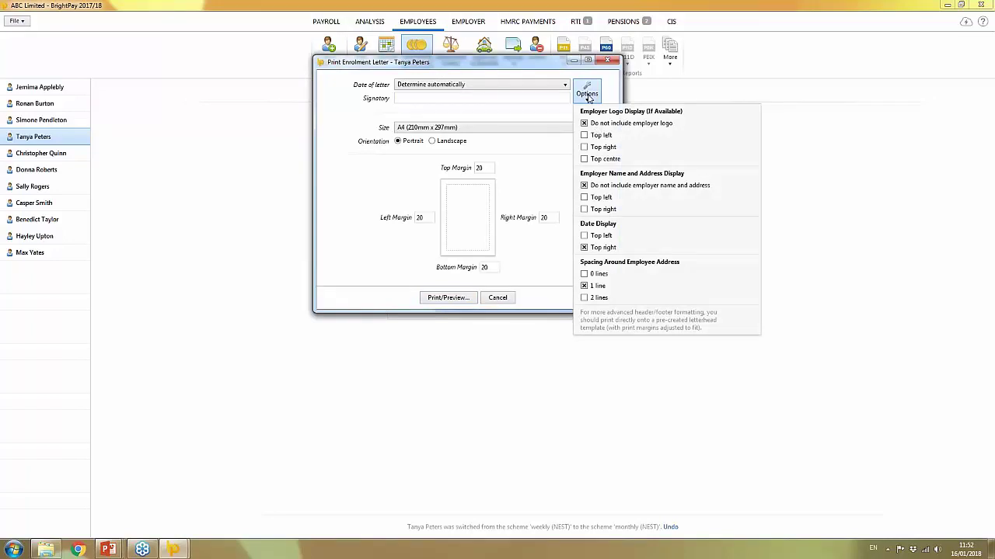
click(587, 94)
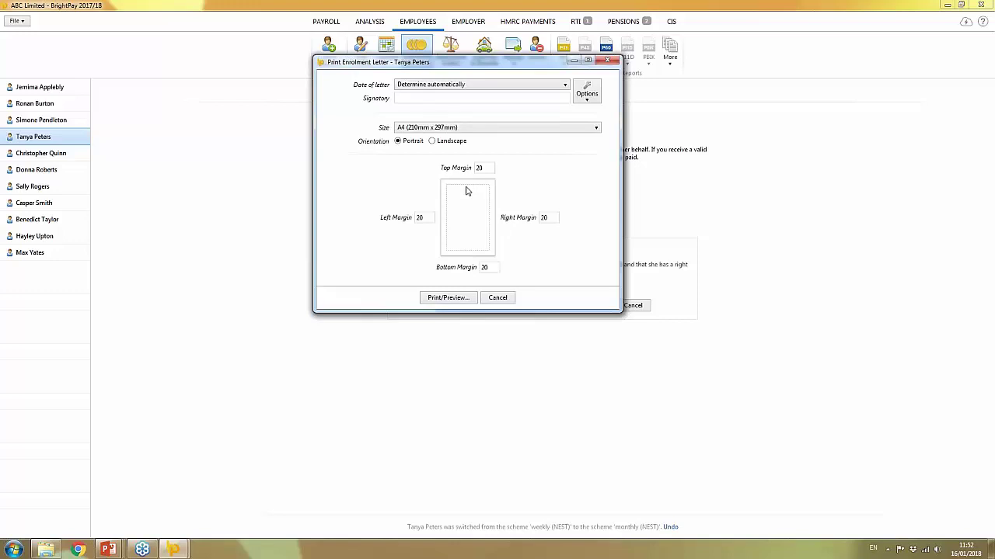
click(548, 335)
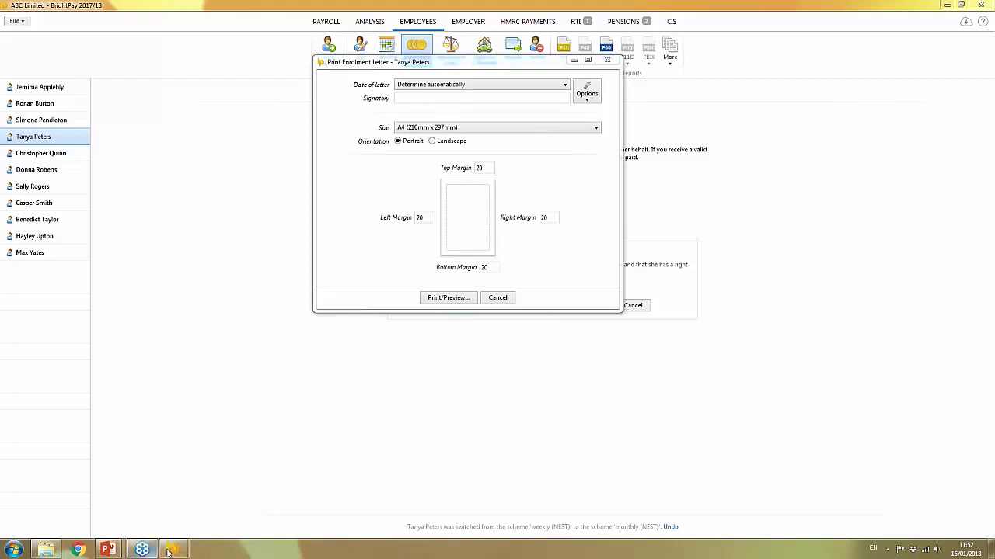
mouse_move(173, 549)
click(218, 504)
click(497, 298)
- Set the second employee's weekly pay to 150 for the week ending 28 January, and check the fifth employee's pay
click(326, 20)
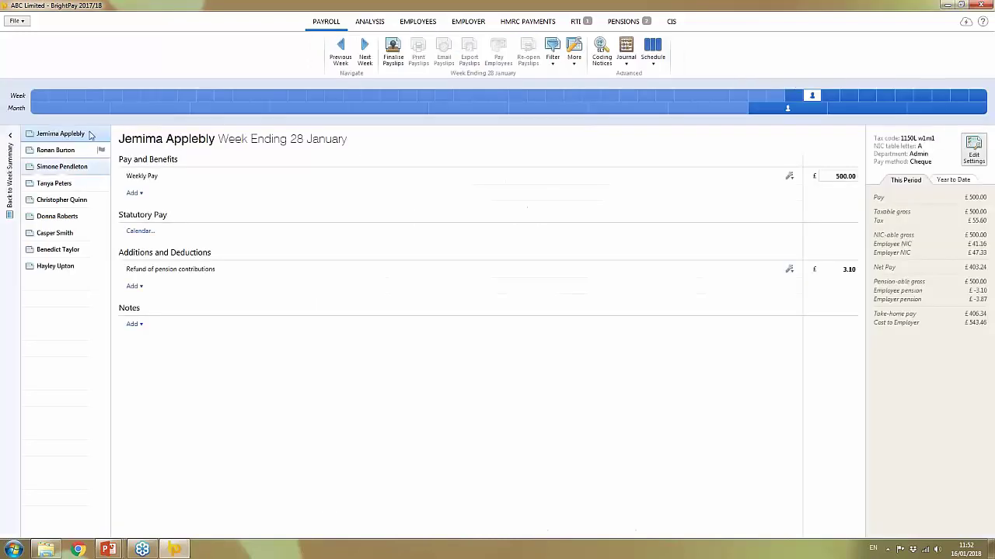
click(81, 188)
click(87, 150)
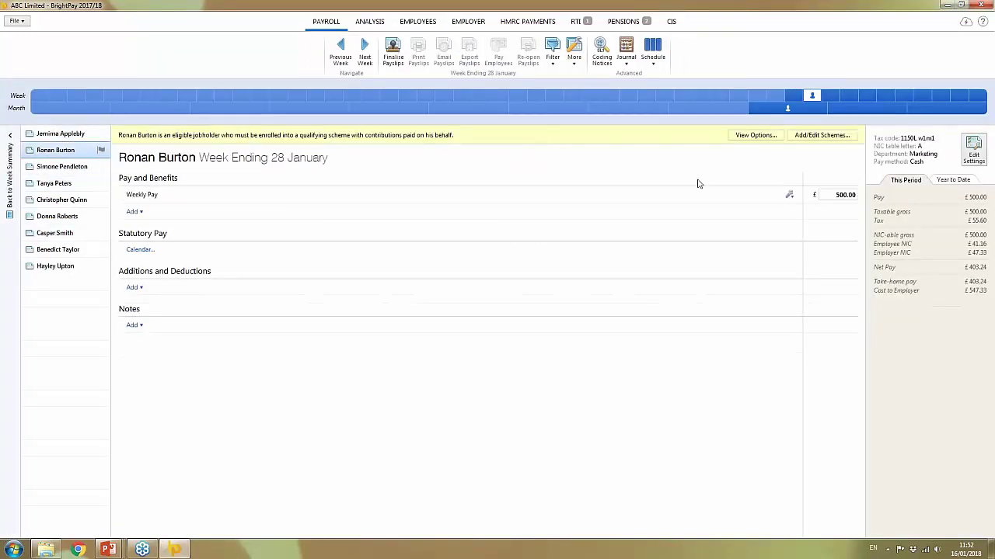
click(824, 195)
text(150)
key(Return)
click(74, 204)
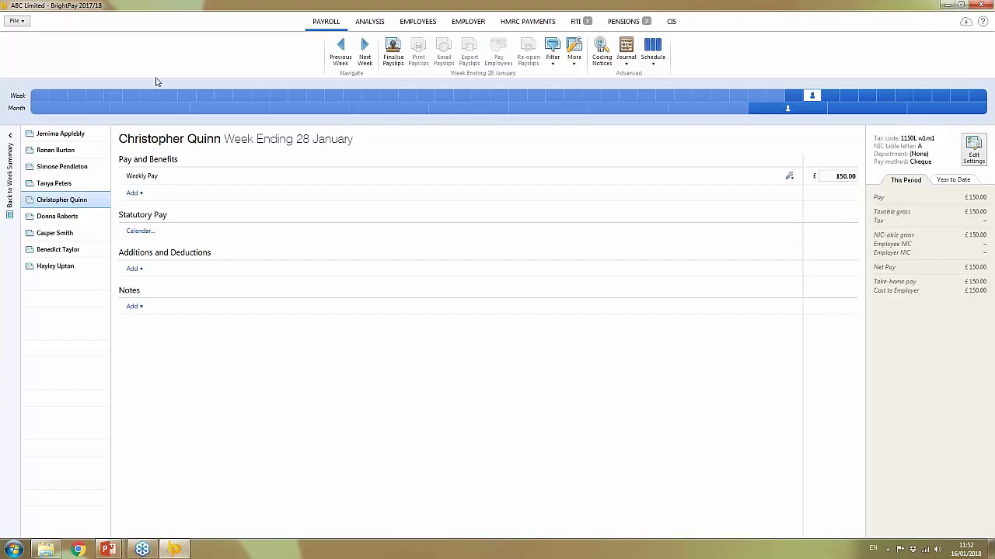
- Opt the second employee into the NEST weekly group as a non-eligible jobholder, with opt-in date 22 January 2018
click(423, 22)
click(64, 104)
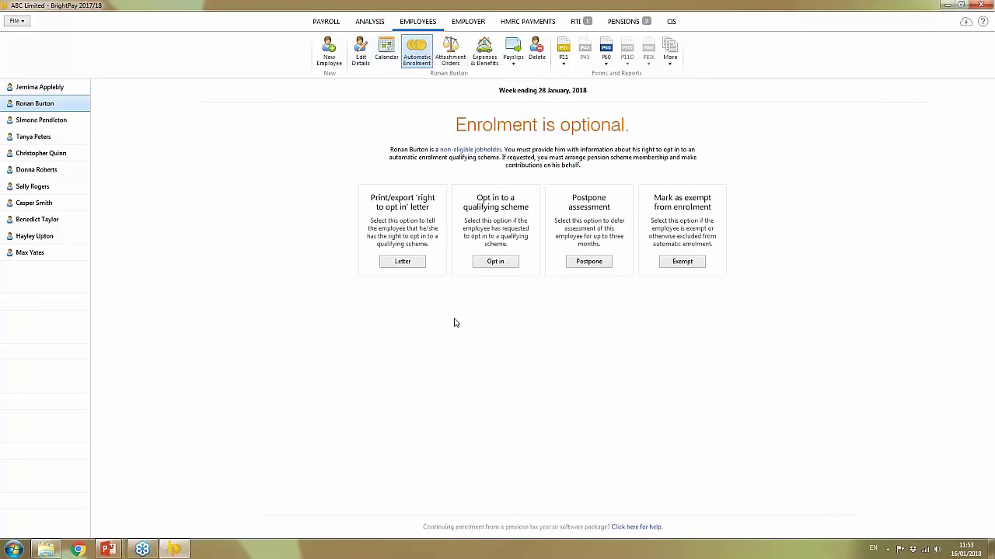
click(489, 264)
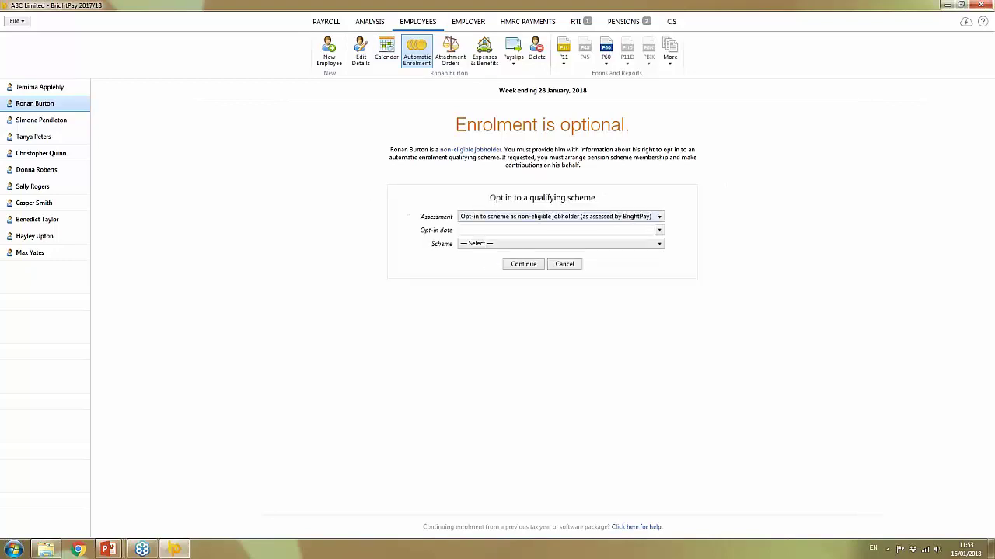
click(474, 230)
text(22 01 2018)
click(492, 244)
click(496, 280)
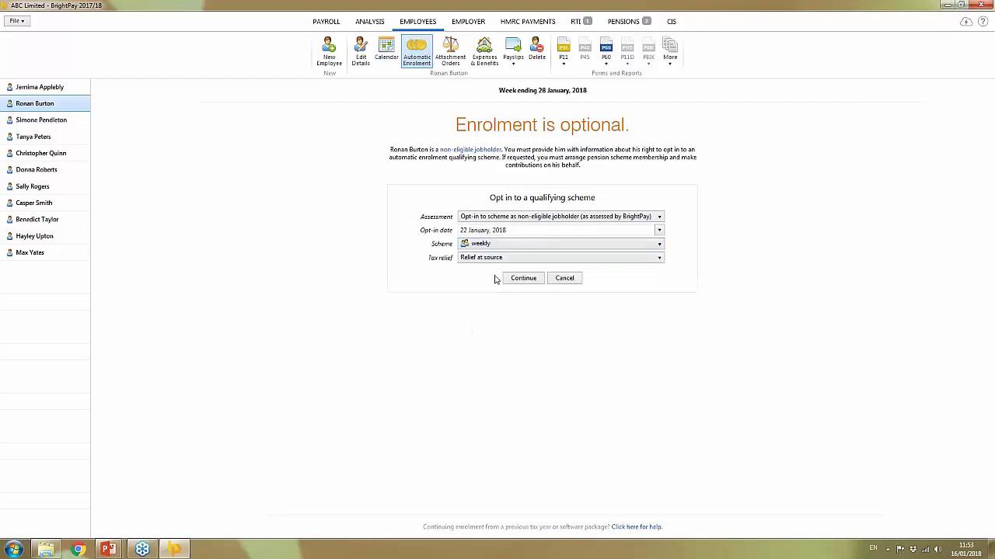
click(521, 279)
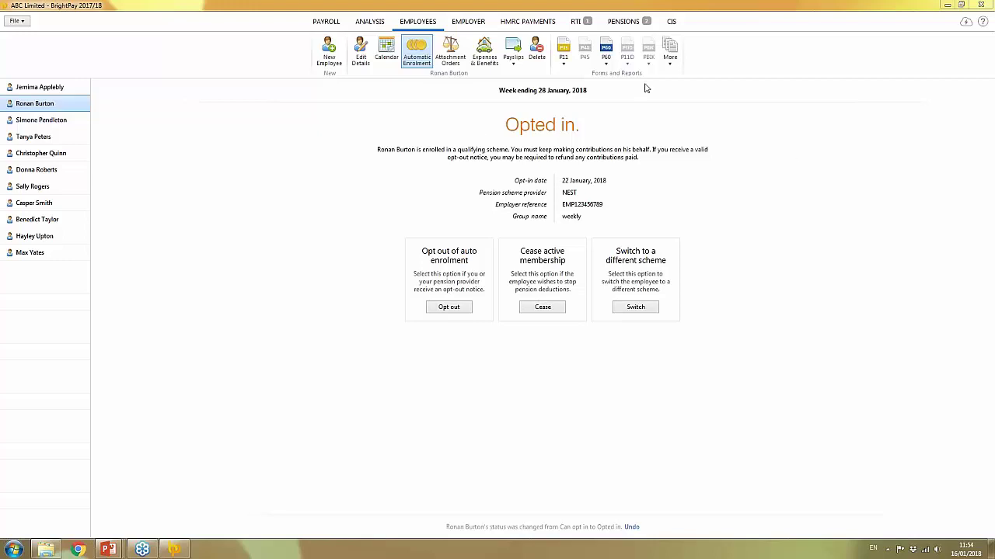
- Examine the NEST scheme's payment approval form, with its schedule, reference and total amount fields, and close it
click(635, 24)
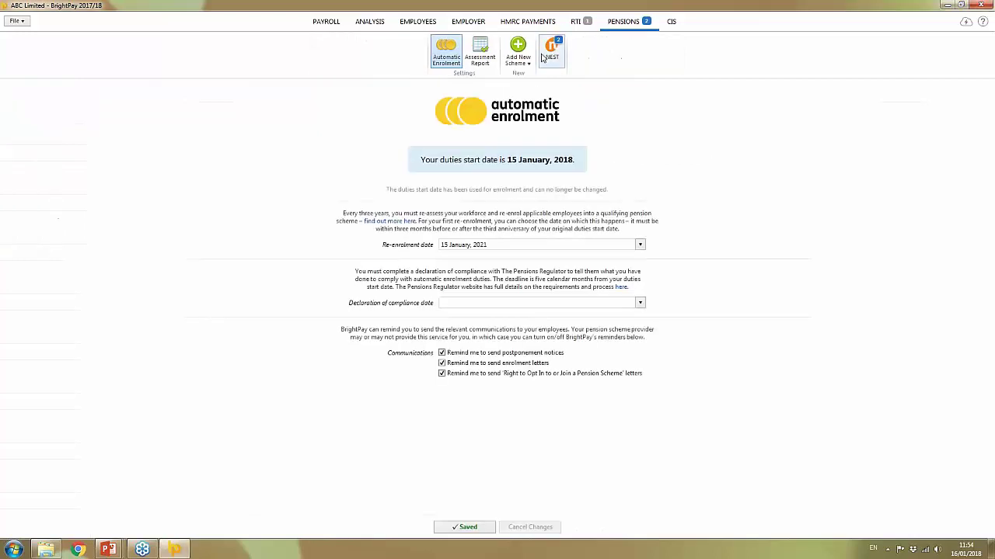
click(553, 51)
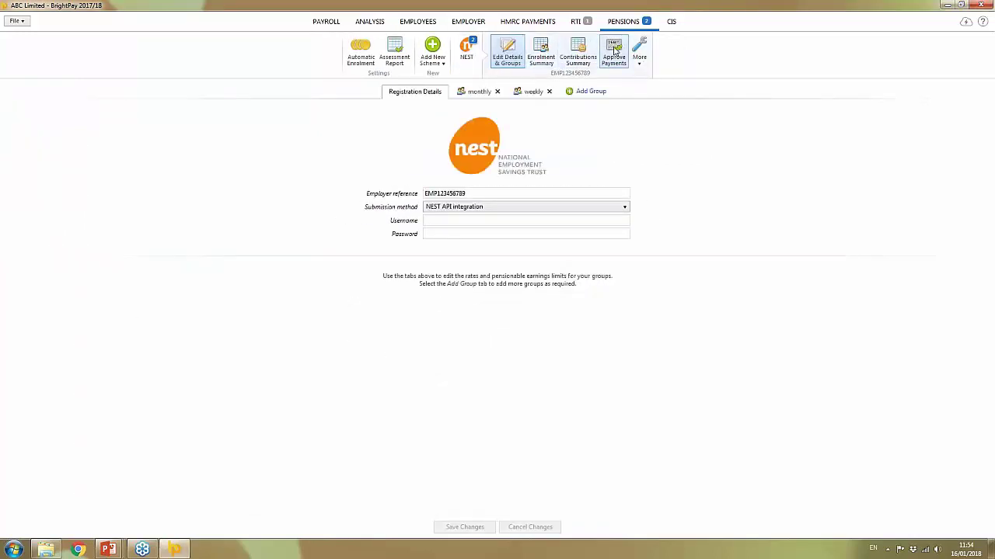
click(614, 53)
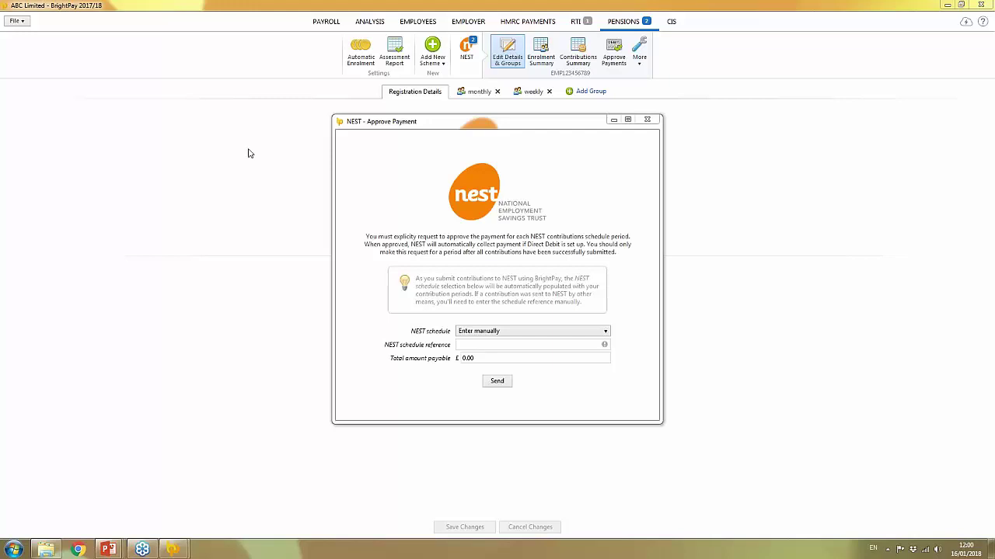
click(648, 120)
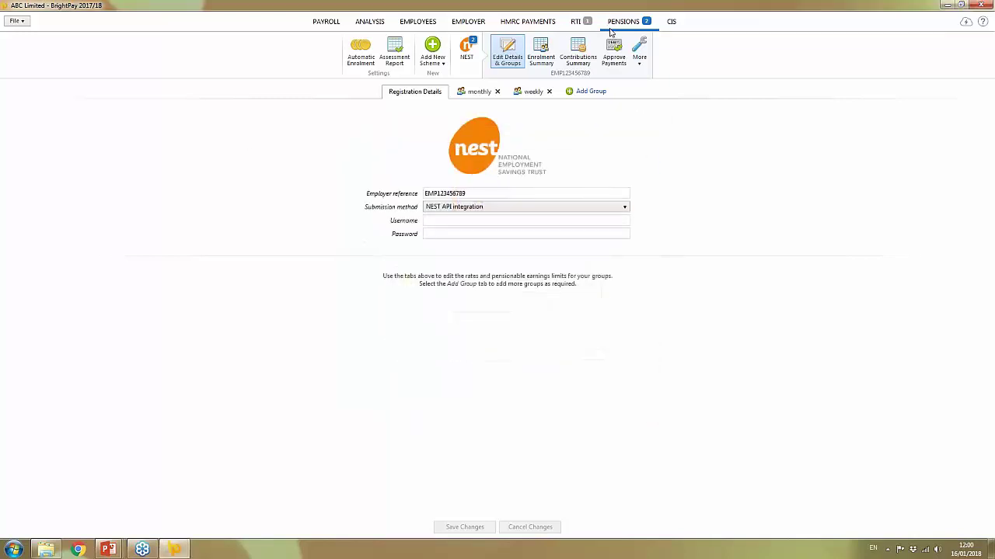
- Review the pension providers offered for a new scheme, and reopen the NEST payment approval form
click(433, 52)
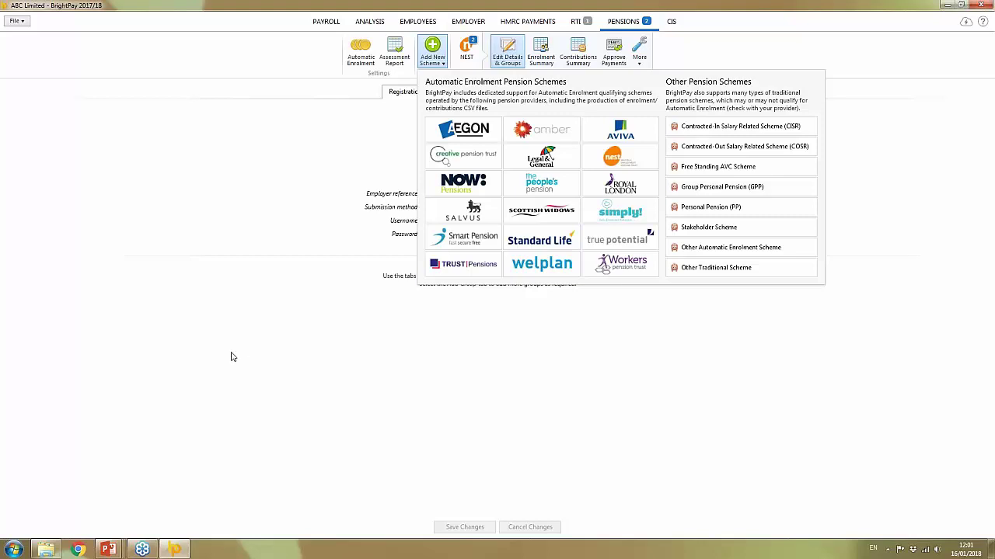
click(587, 408)
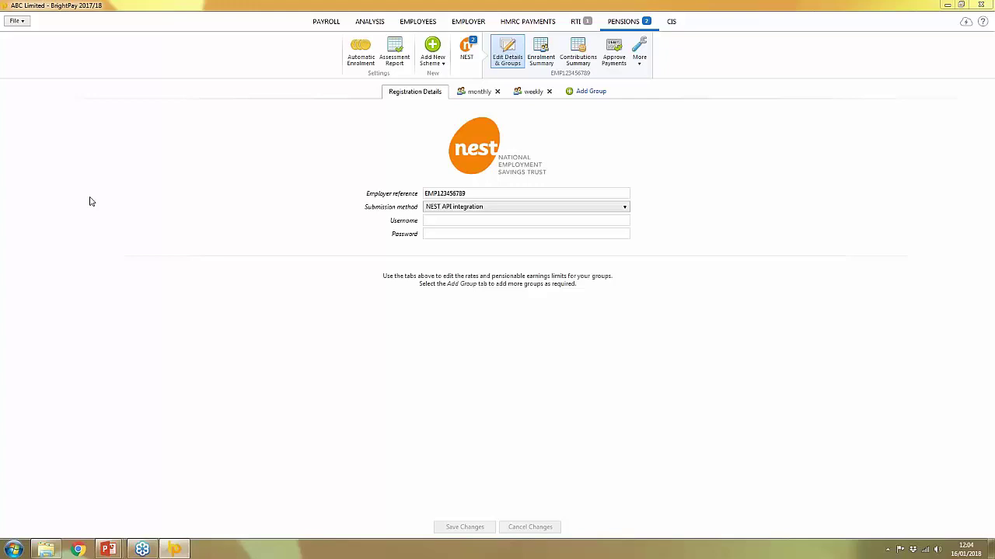
click(612, 56)
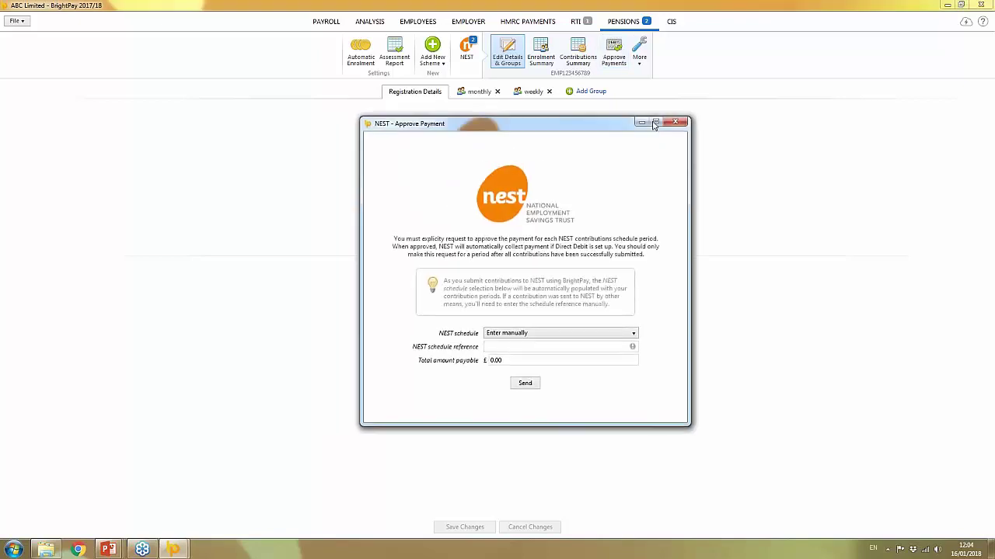